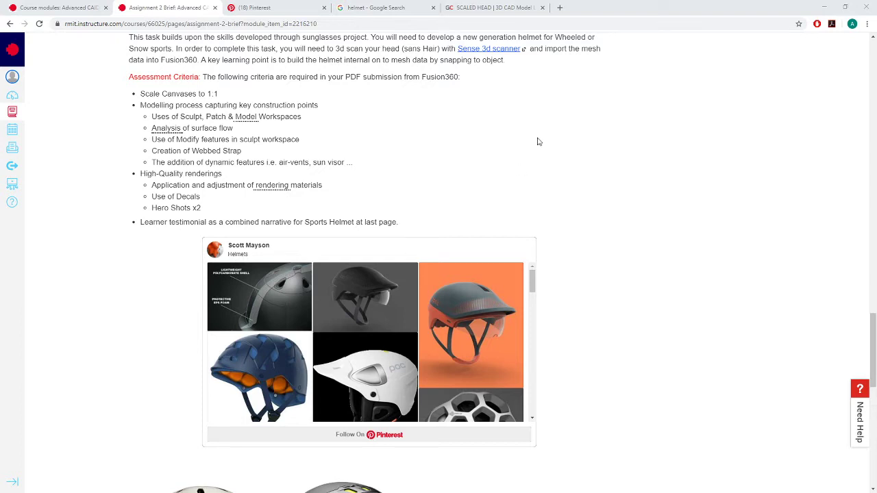
Review the Sports Helmet assessment criteria and the embedded helmet inspiration images in the Assignment 2 brief
scroll(541, 135, up, 1)
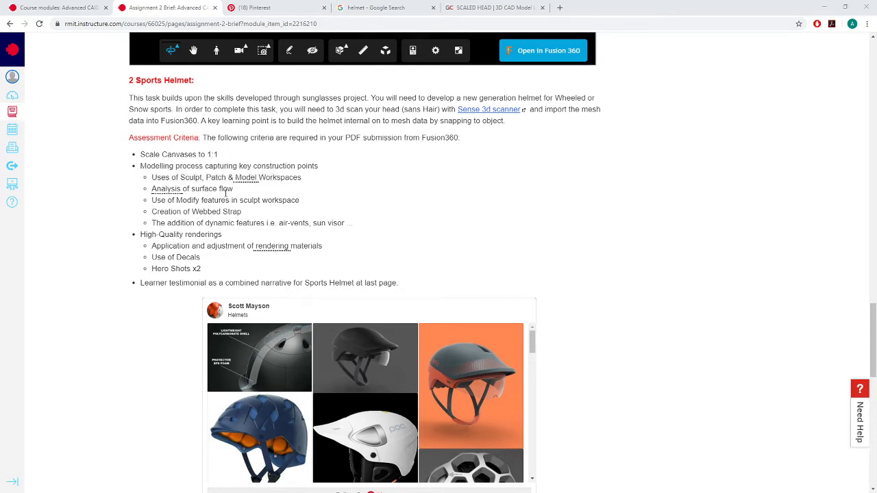
scroll(274, 188, down, 1)
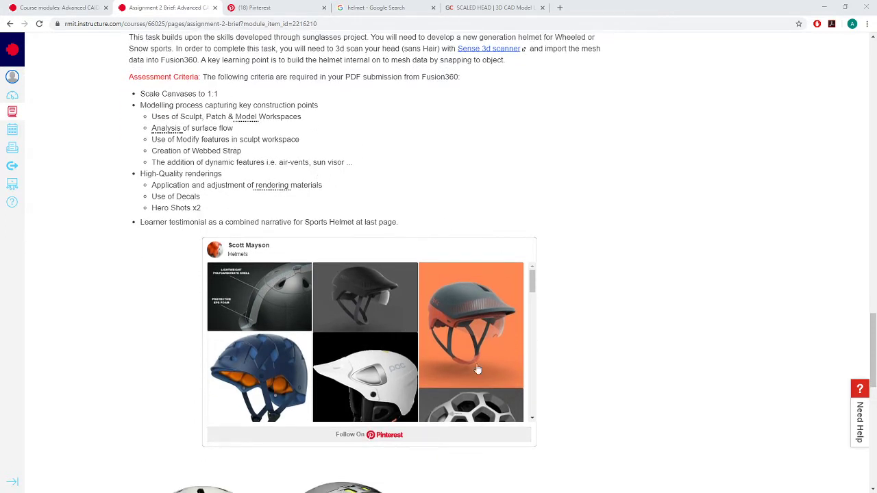
scroll(471, 370, down, 2)
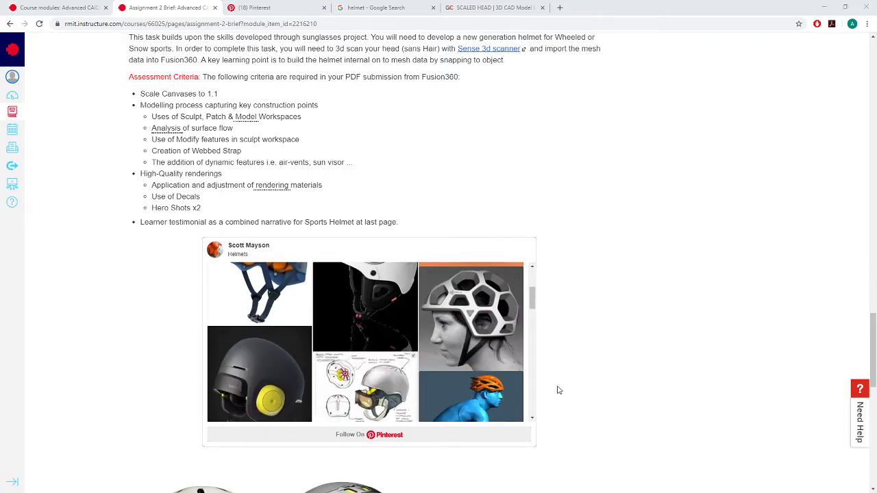
scroll(444, 363, down, 3)
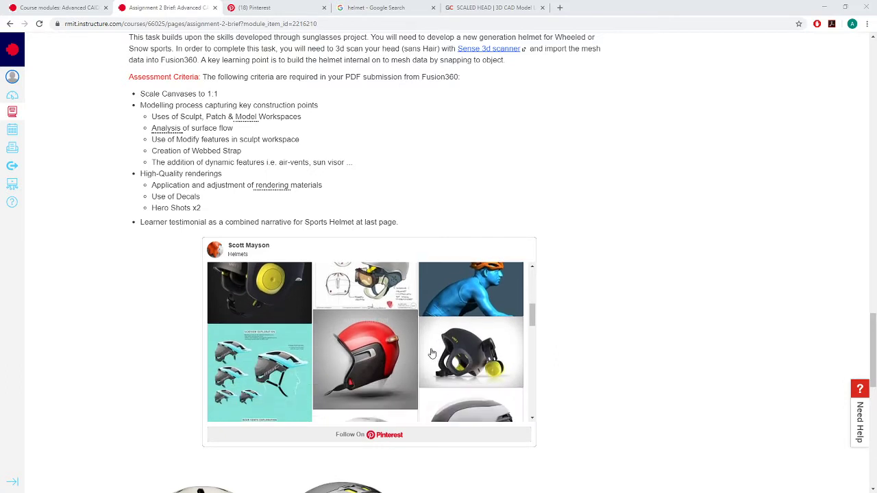
scroll(329, 343, down, 1)
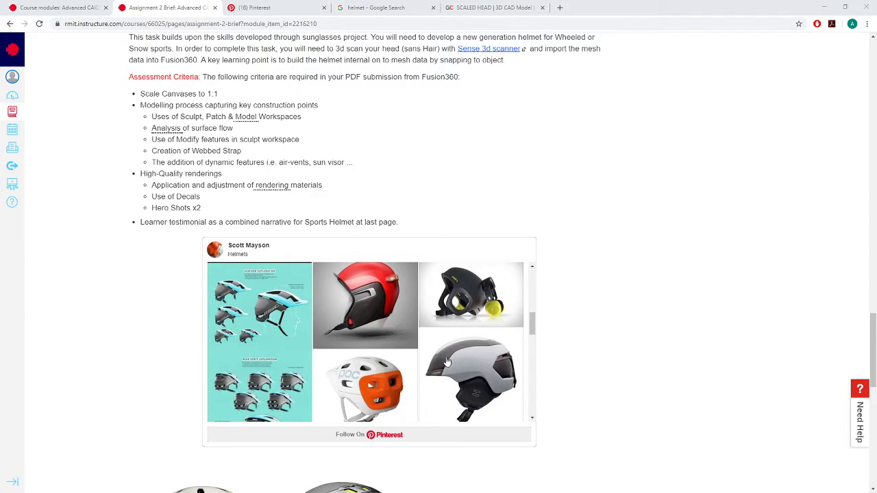
scroll(611, 375, up, 2)
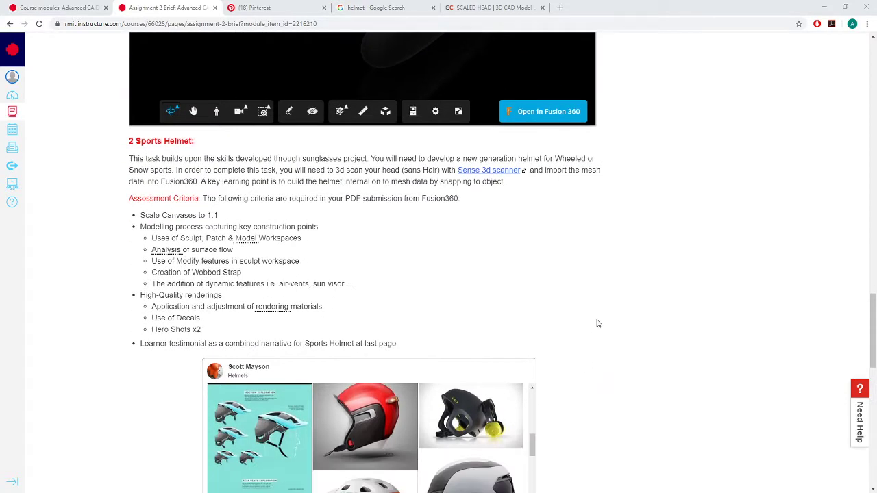
scroll(541, 250, down, 1)
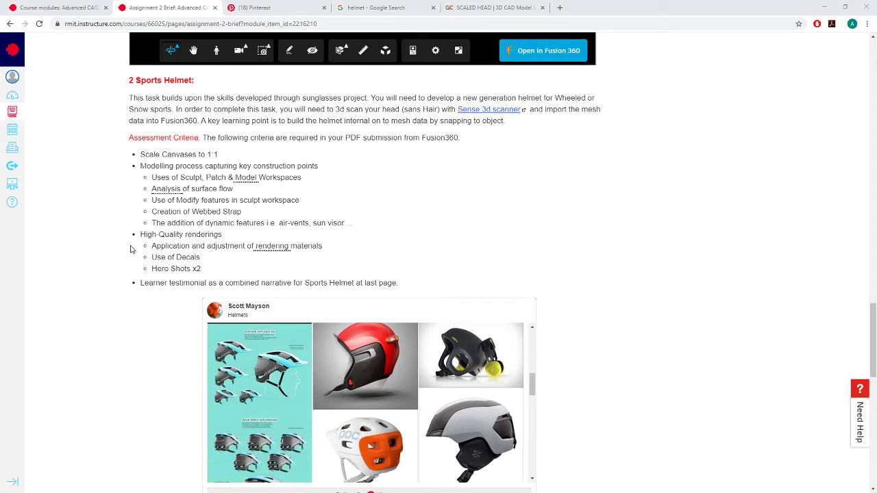
mouse_move(266, 252)
scroll(630, 236, down, 3)
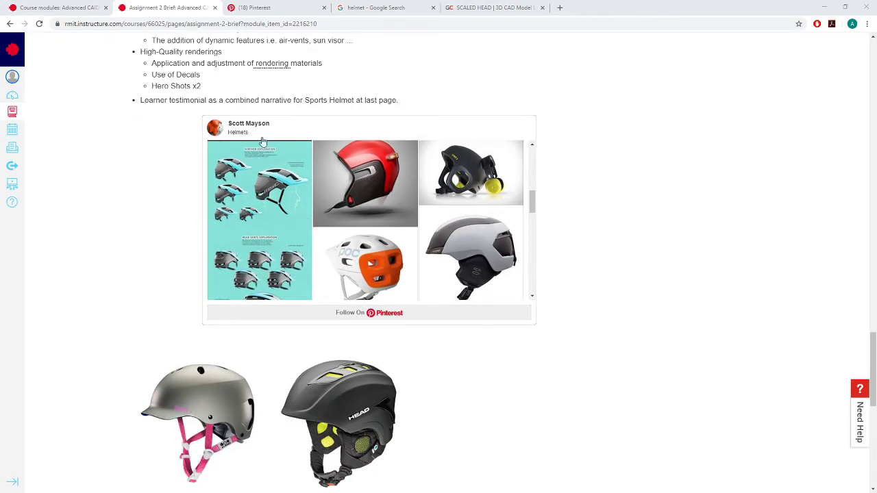
Look through the Helmets board on Pinterest, then return to the Assignment 2 brief
click(288, 9)
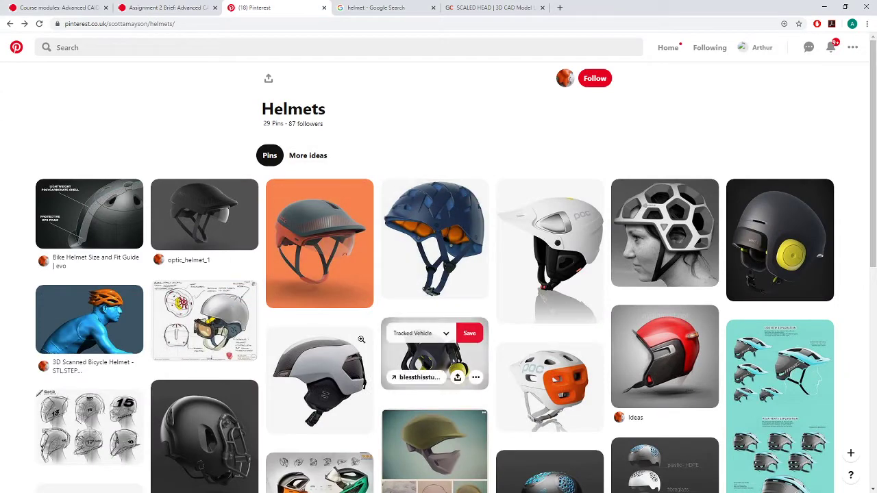
scroll(394, 334, down, 2)
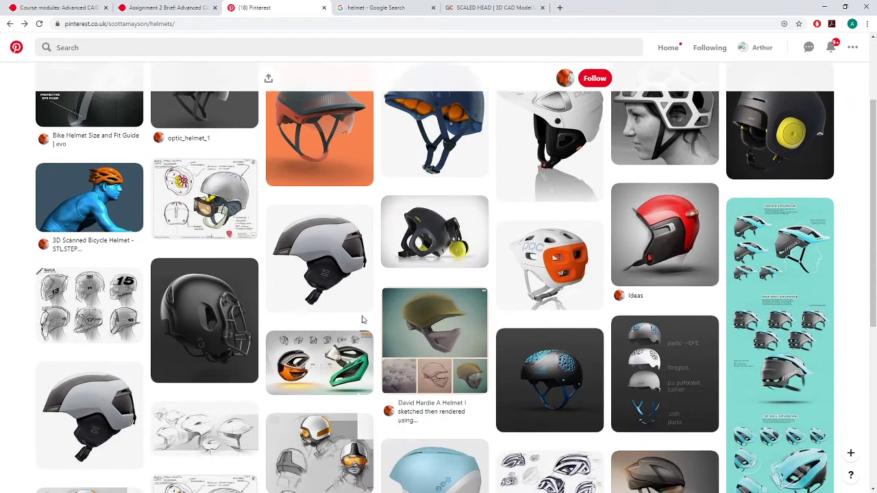
click(164, 9)
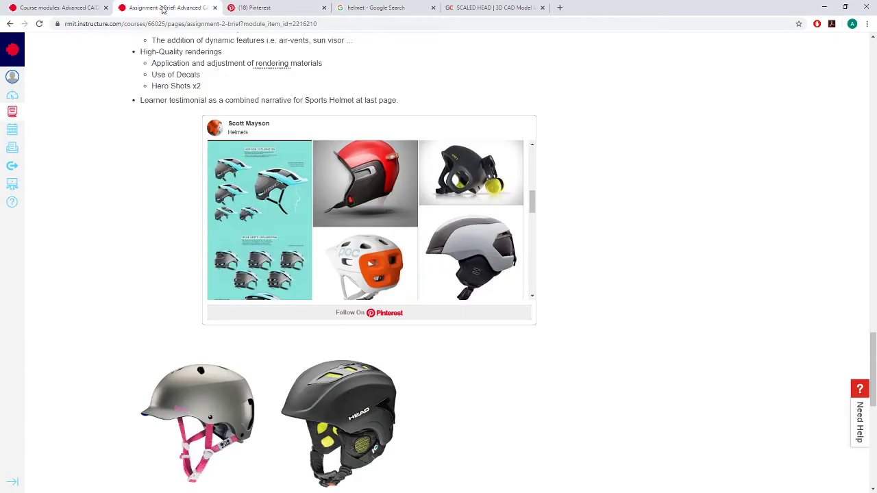
From the course modules, open the Basic Bike/Skate Helmet and Road/MTB Bike Helmet pages in separate new tabs
click(38, 9)
scroll(241, 289, down, 1)
scroll(242, 289, down, 1)
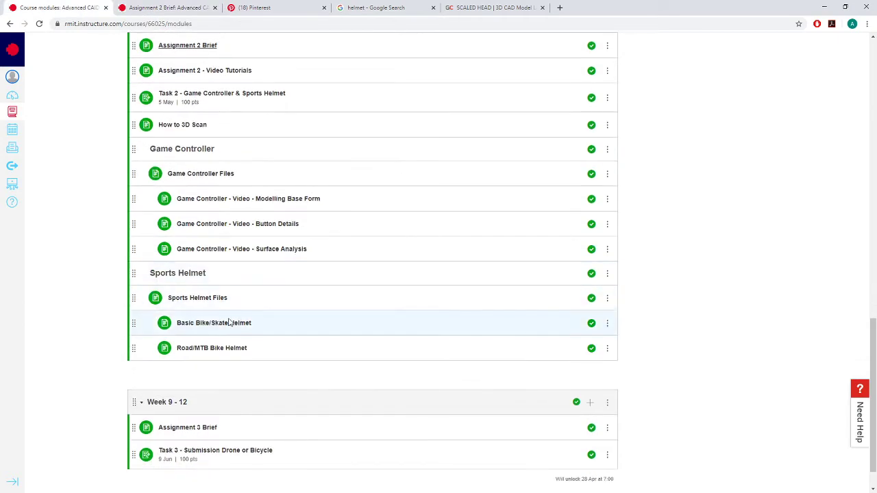
middle_click(224, 324)
middle_click(221, 351)
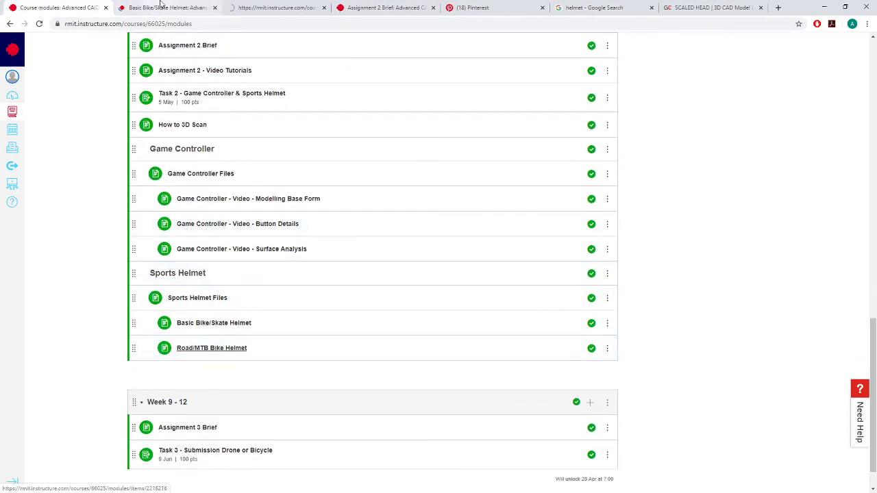
Compare the helmet models previewed on the Basic Bike/Skate Helmet and Road/MTB Bike Helmet tutorial pages
click(195, 8)
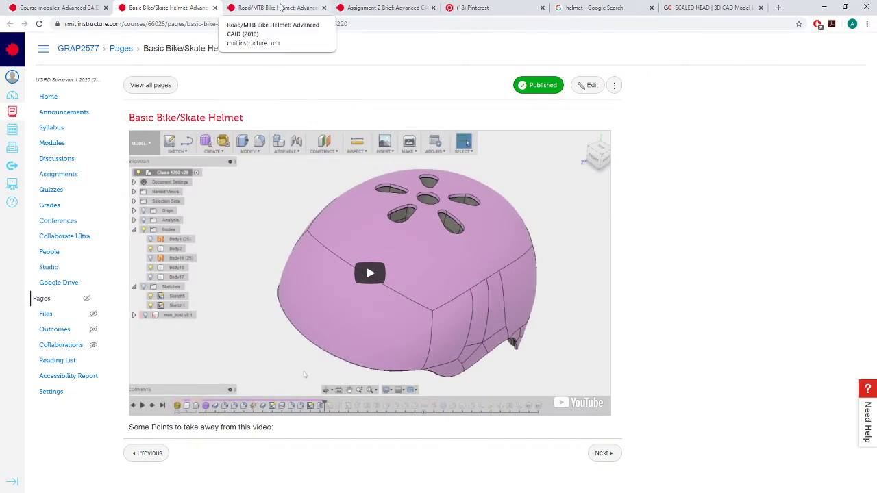
click(284, 6)
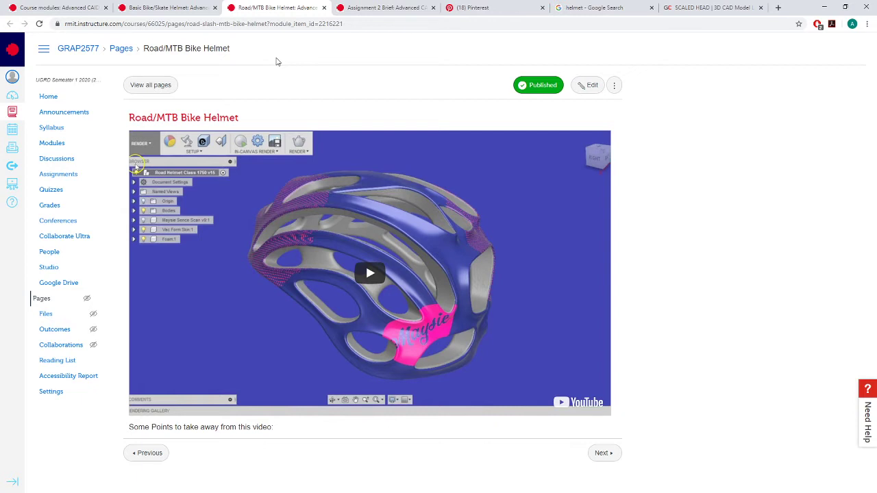
click(165, 8)
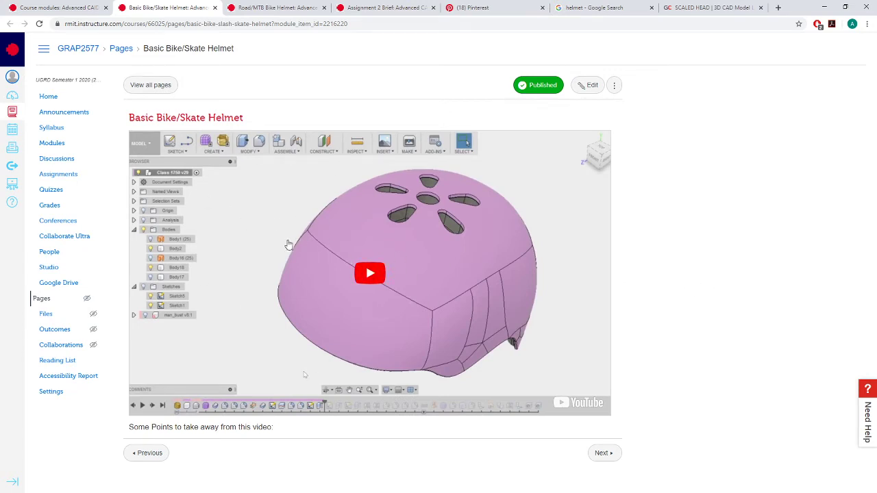
click(280, 7)
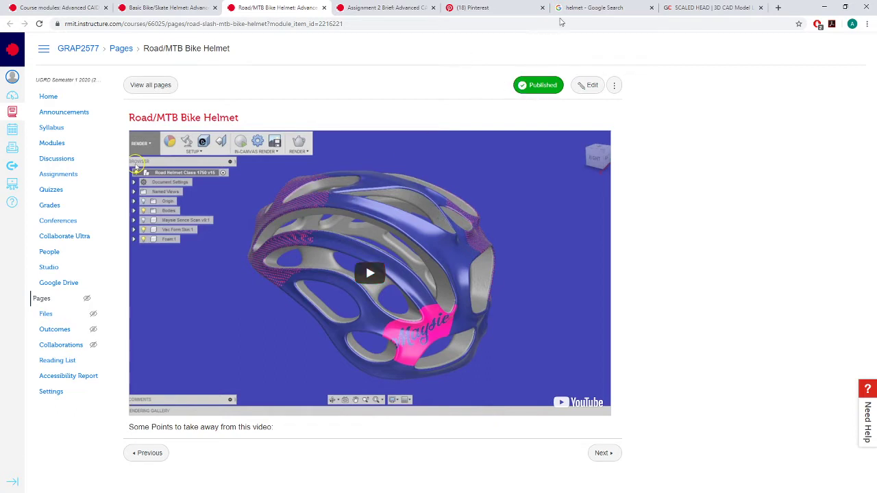
In the Google helmet image results, examine the GATH GEDI, Lumos Matrix Urban, Lumos Smart Bike and lime Harsh HX1 helmets
click(605, 7)
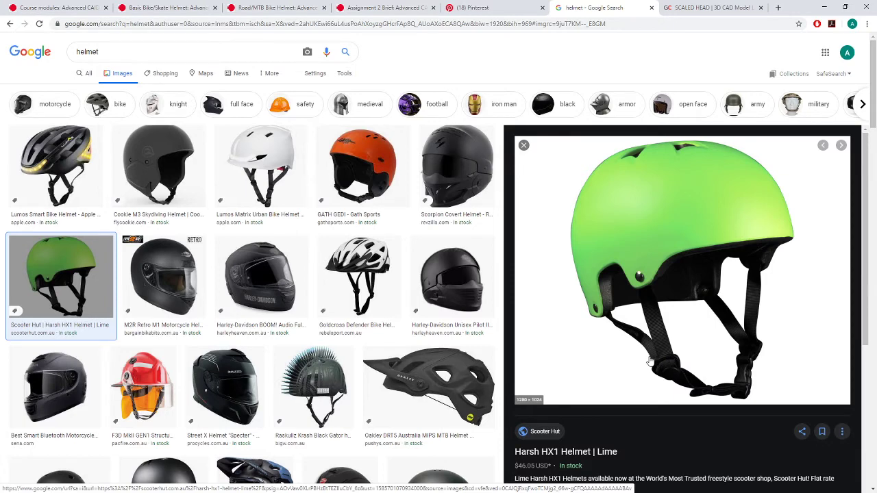
click(378, 191)
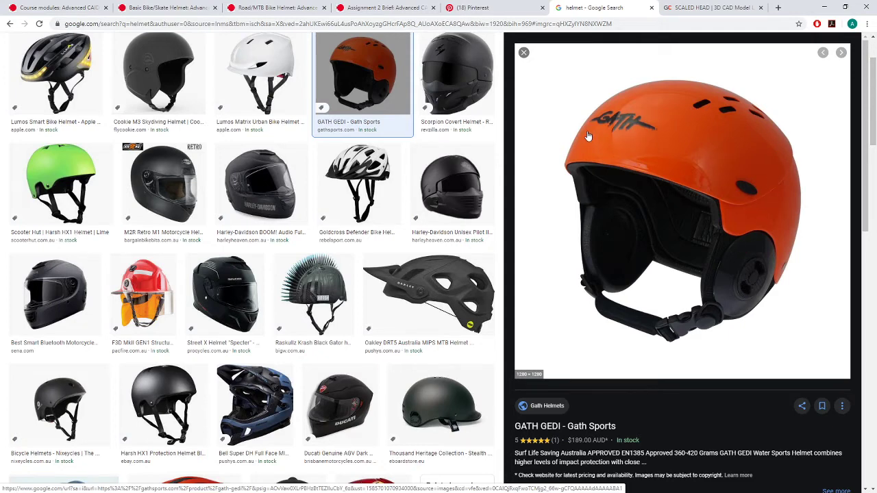
click(251, 76)
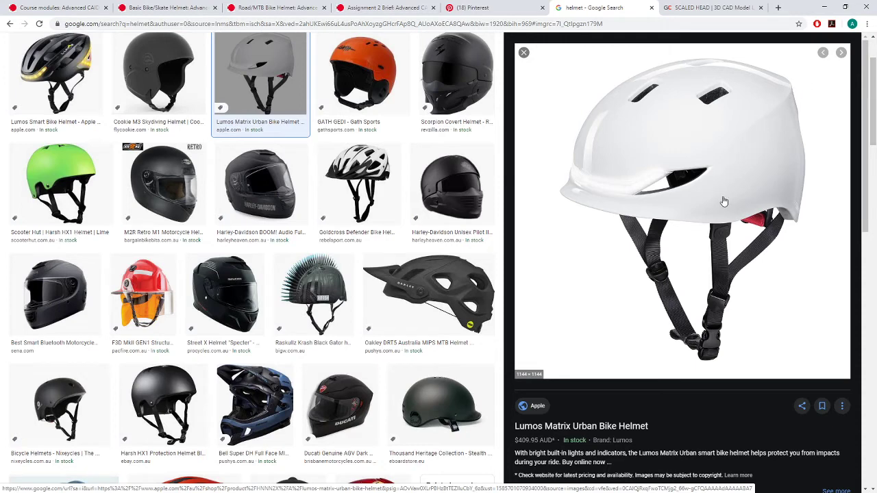
click(75, 82)
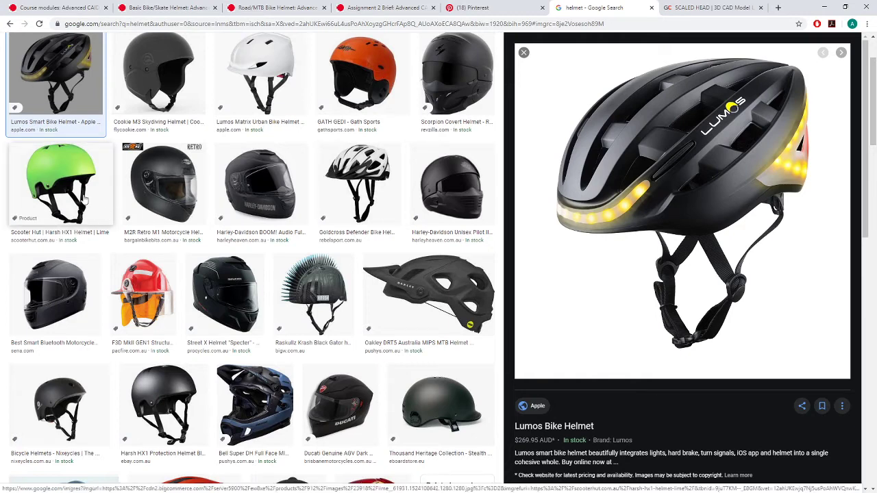
click(97, 213)
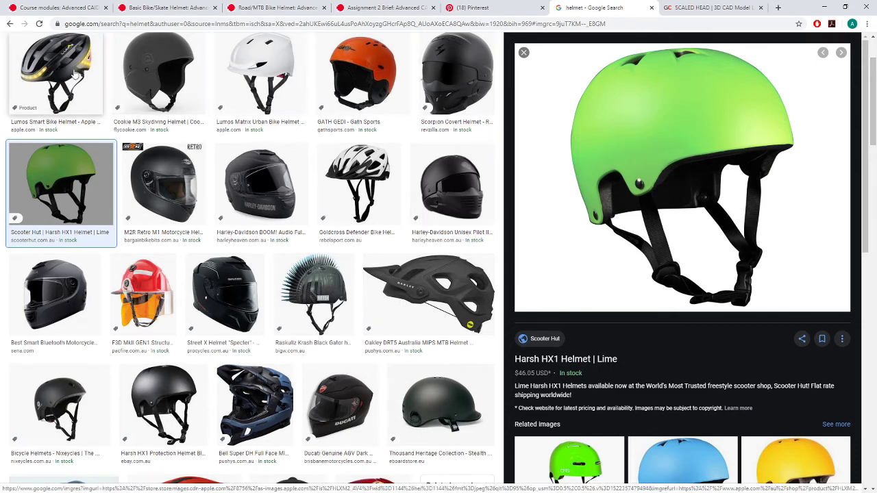
click(65, 70)
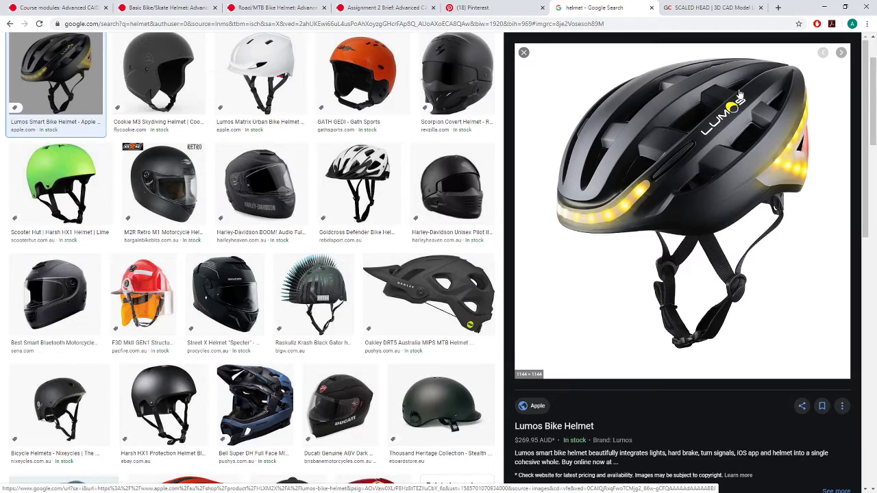
Examine enlarged images of the Oakley DRT5, Harley-Davidson BOOM! Audio, Sena motorcycle and Bell Super DH helmets
click(428, 293)
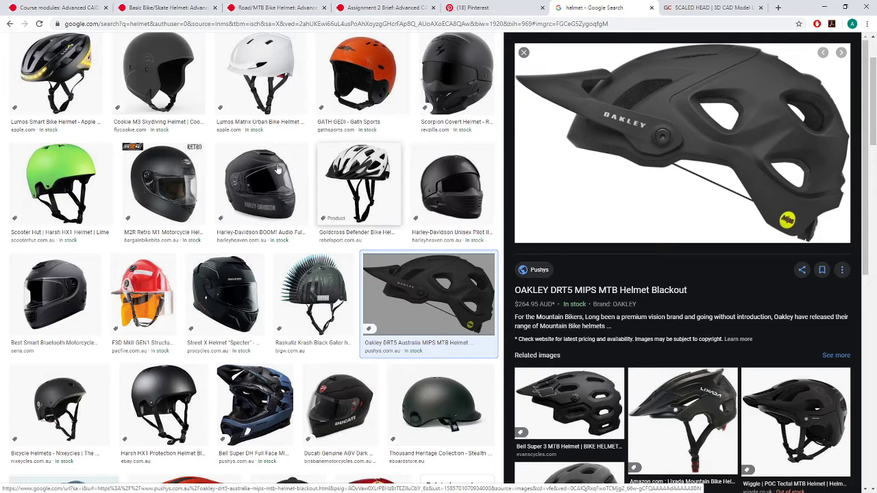
click(251, 167)
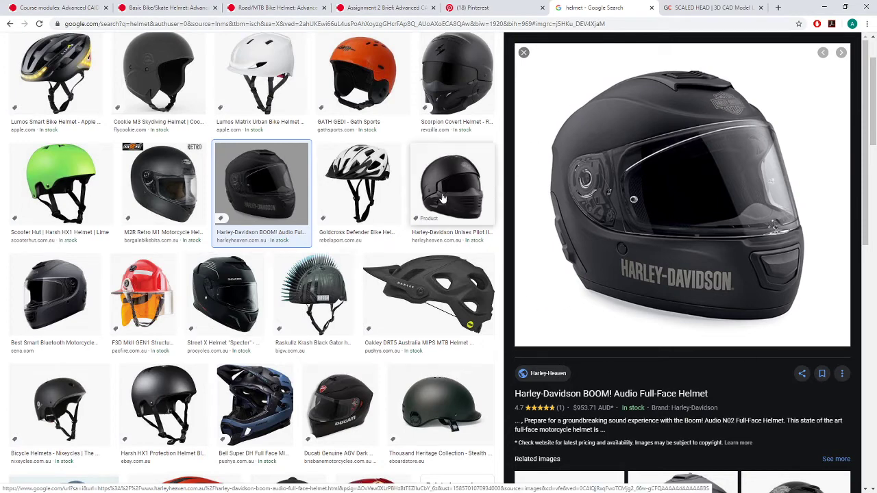
click(55, 305)
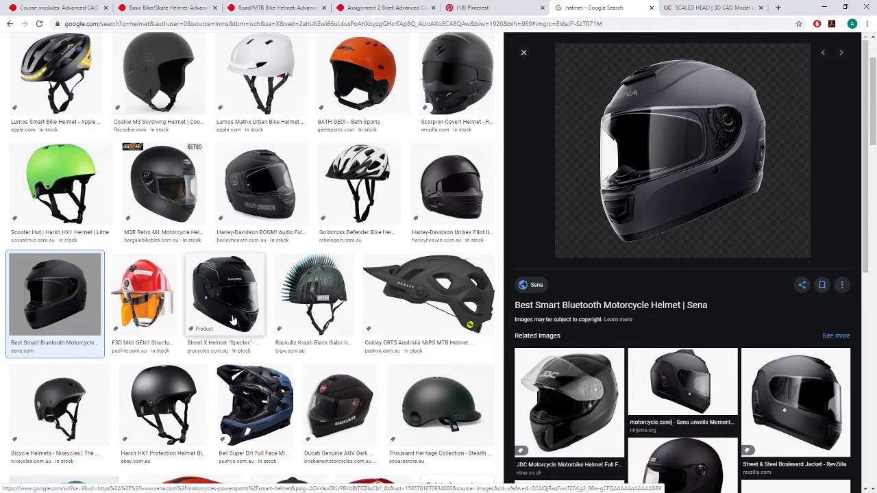
click(279, 395)
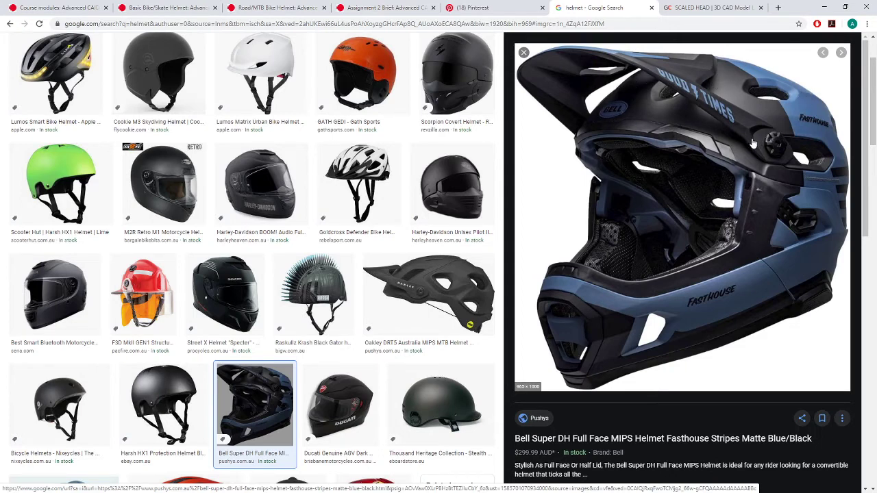
Examine enlarged images of the red Specialized S-Works Prevail II helmet and the red F3D MkII firefighting helmet
scroll(750, 144, down, 1)
scroll(482, 206, down, 2)
scroll(474, 226, down, 1)
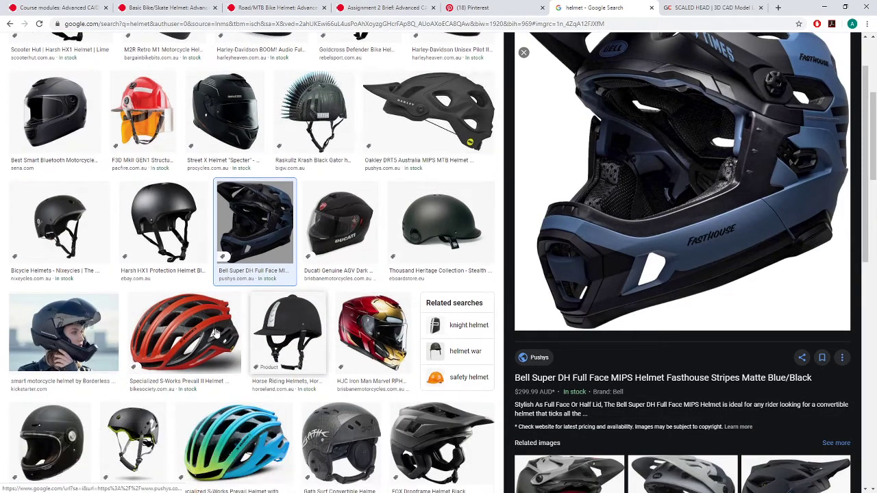
click(184, 333)
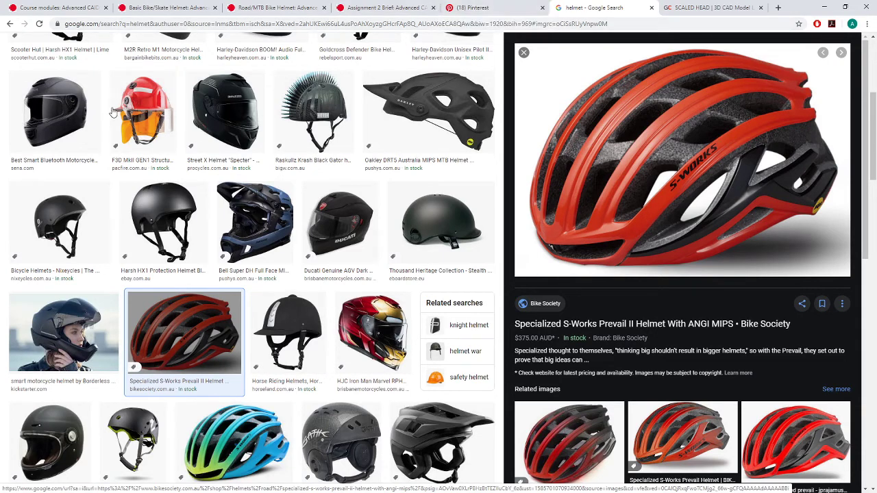
click(143, 113)
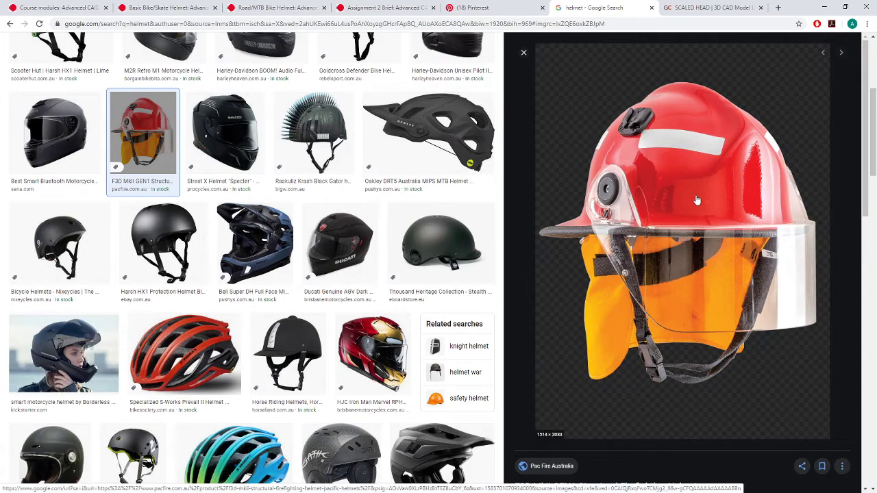
On the Pinterest Helmets board, view the pin of the orange-background visor helmet and return to browsing the board
click(505, 6)
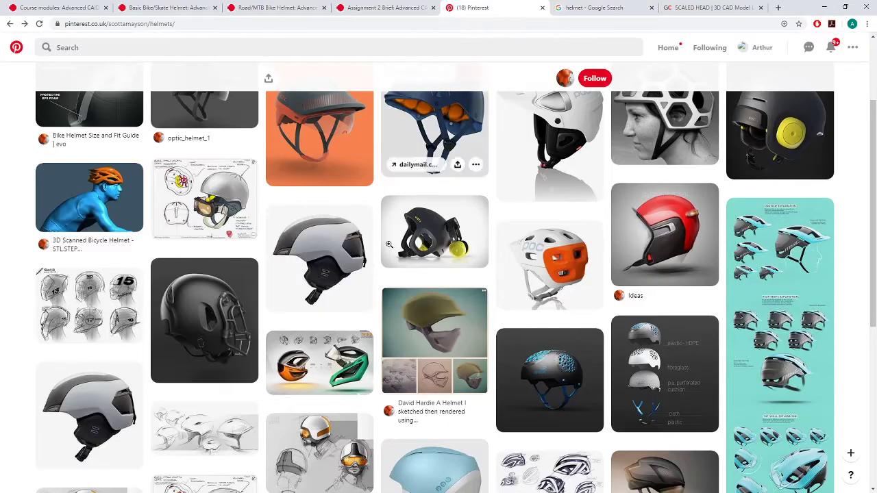
scroll(433, 279, up, 2)
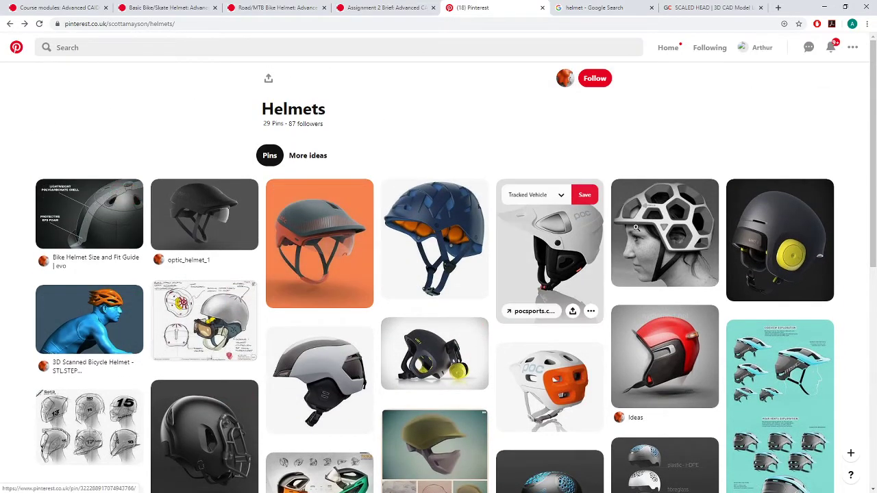
click(323, 253)
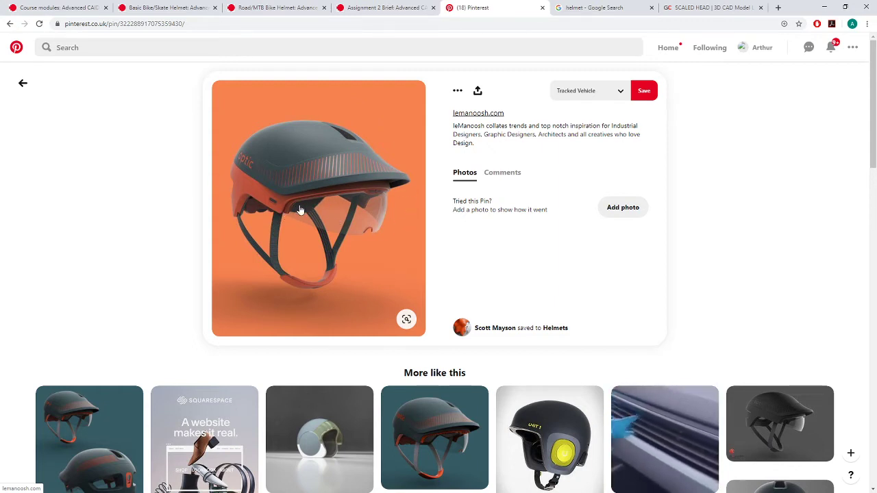
click(23, 84)
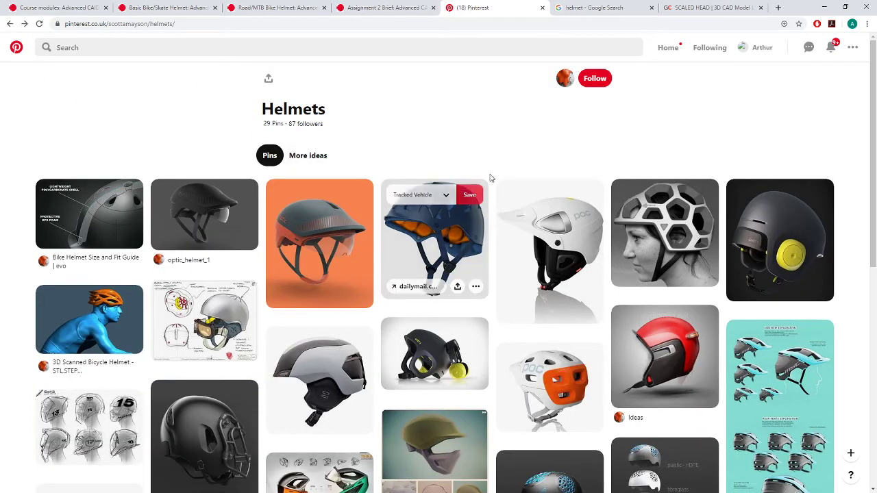
scroll(642, 168, down, 1)
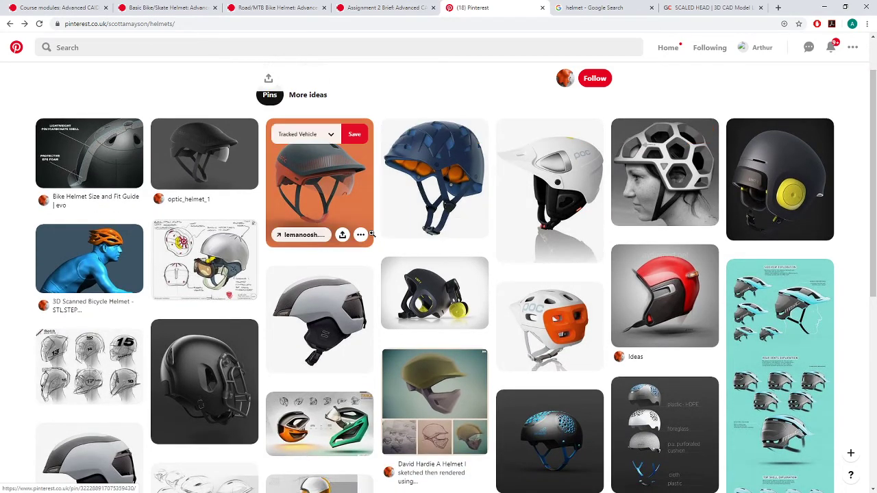
On the Helmets board, view the white POC helmet pin and its visually similar results, and return to the board
scroll(370, 234, down, 4)
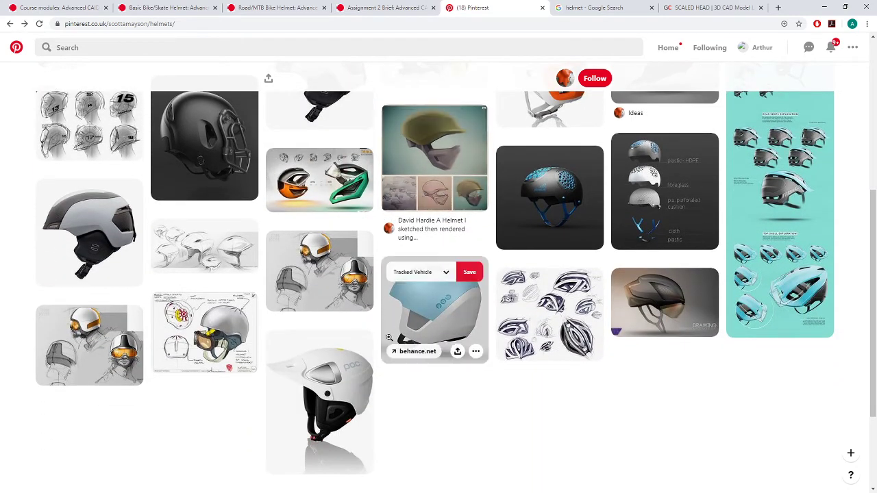
click(317, 388)
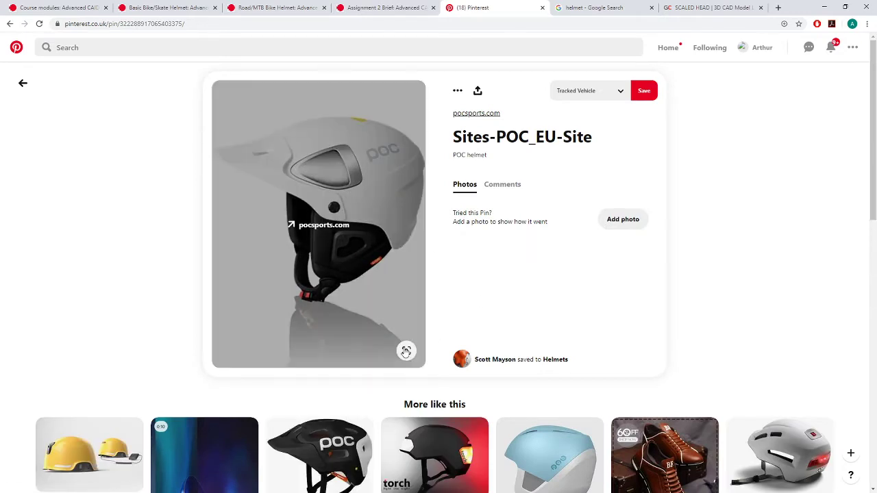
click(405, 350)
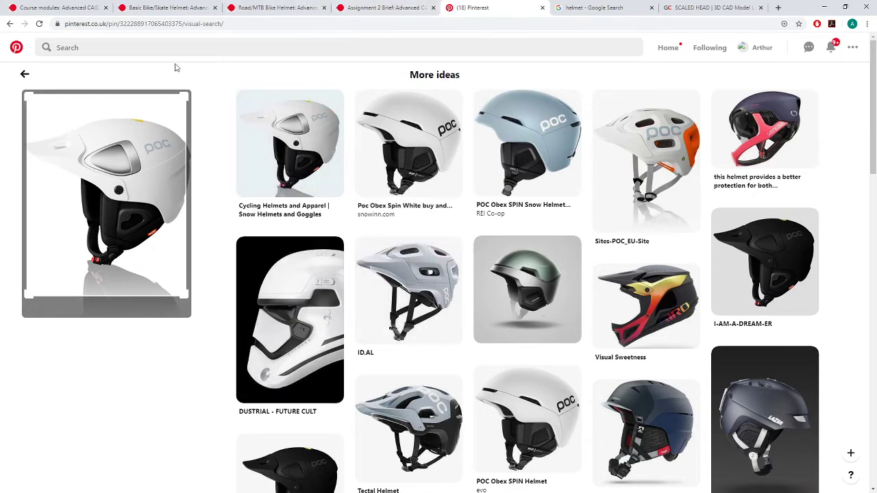
click(25, 74)
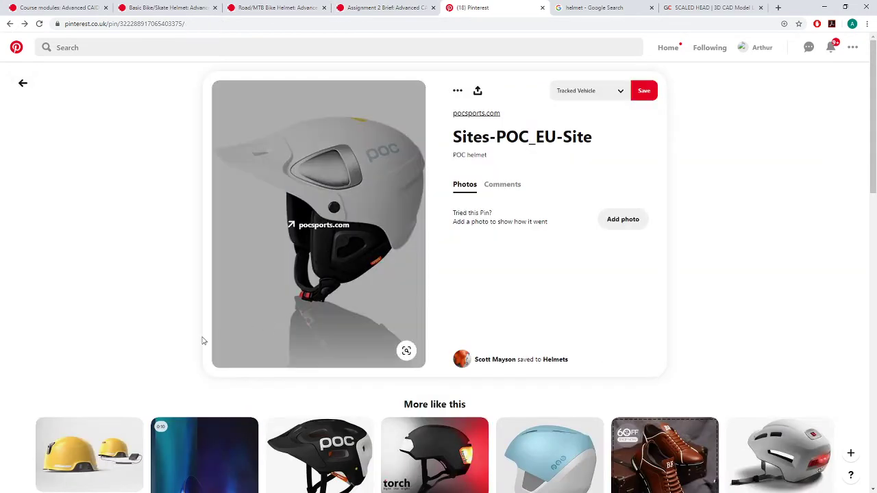
click(26, 87)
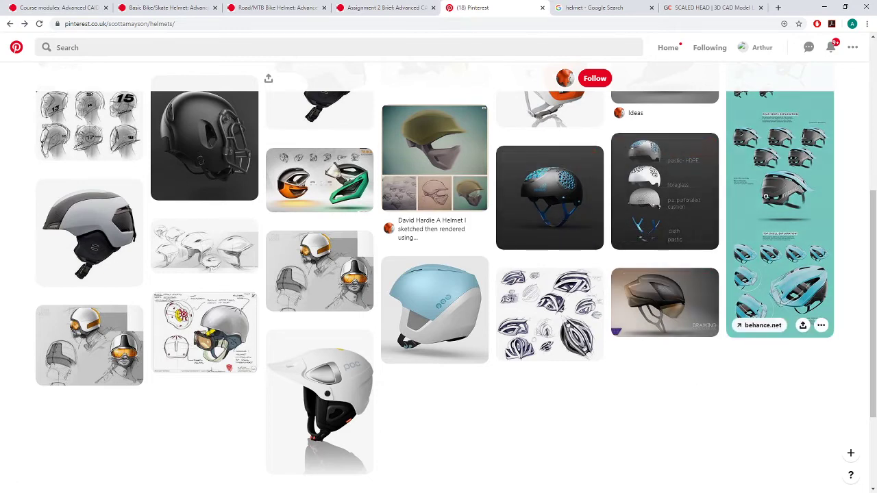
Open the turquoise MSC Helmet pin and examine its side view, rear vents and top shell explorations
scroll(765, 196, down, 2)
scroll(792, 213, up, 3)
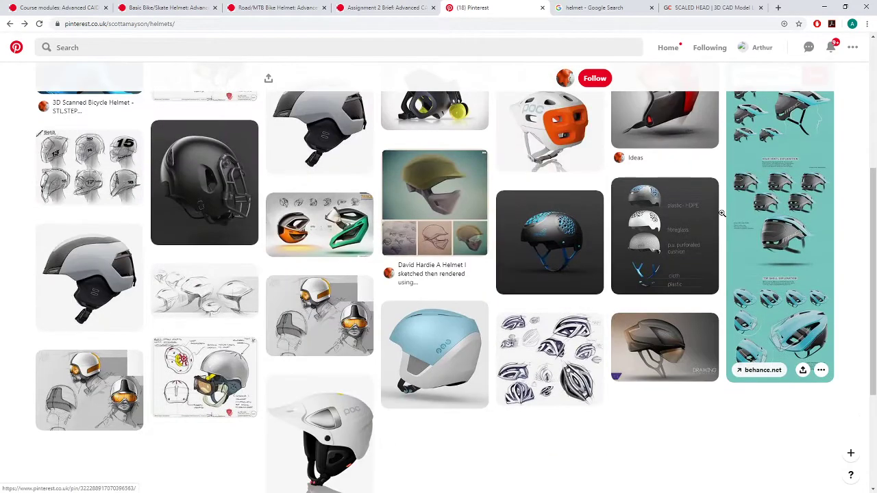
click(772, 194)
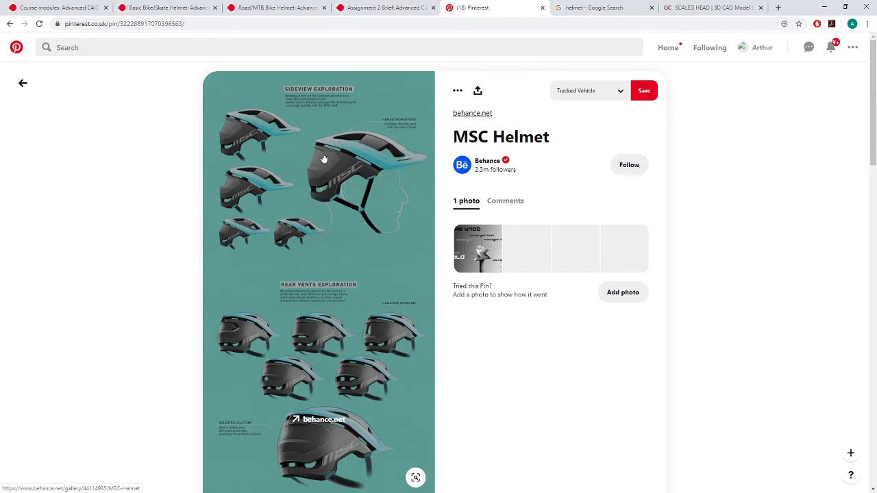
scroll(395, 208, down, 3)
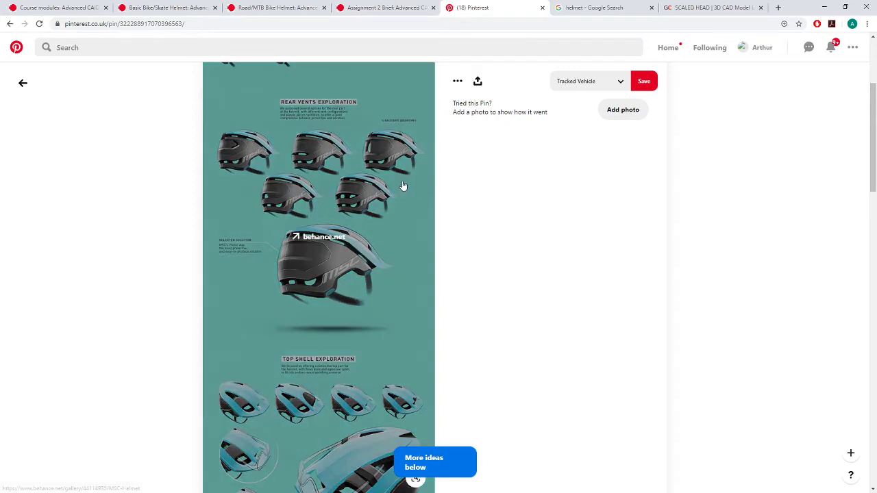
scroll(401, 189, down, 4)
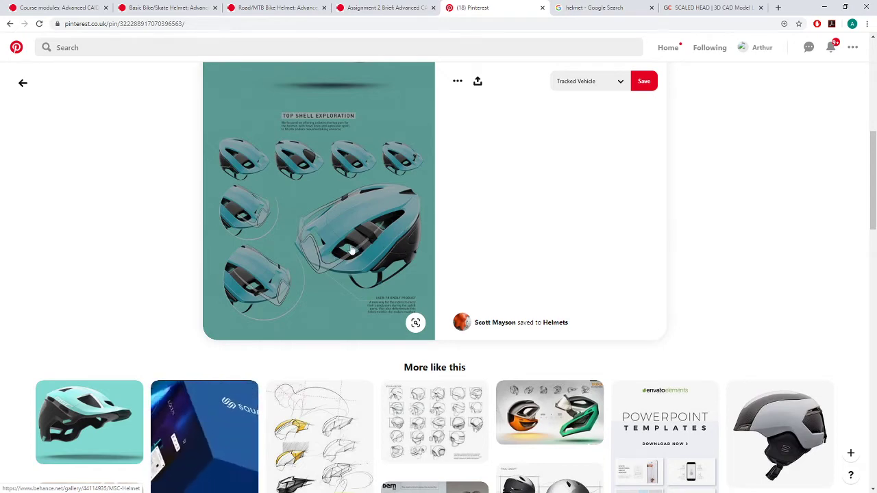
scroll(375, 207, up, 3)
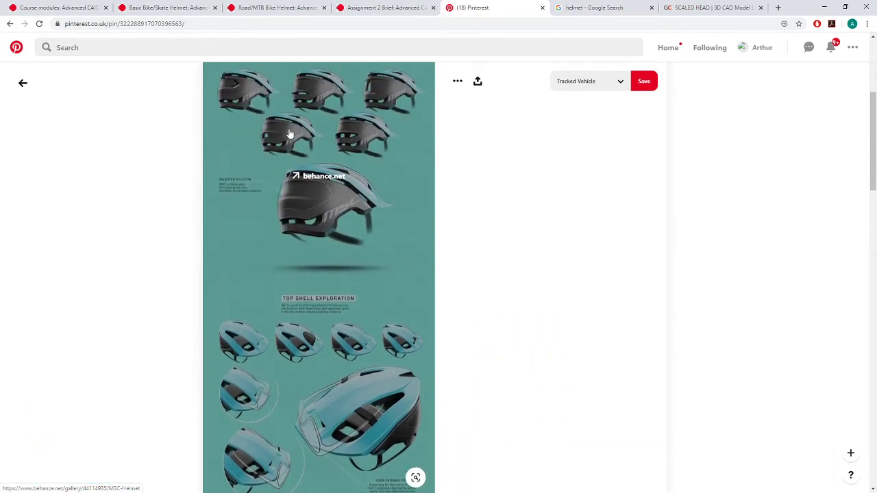
scroll(376, 141, up, 4)
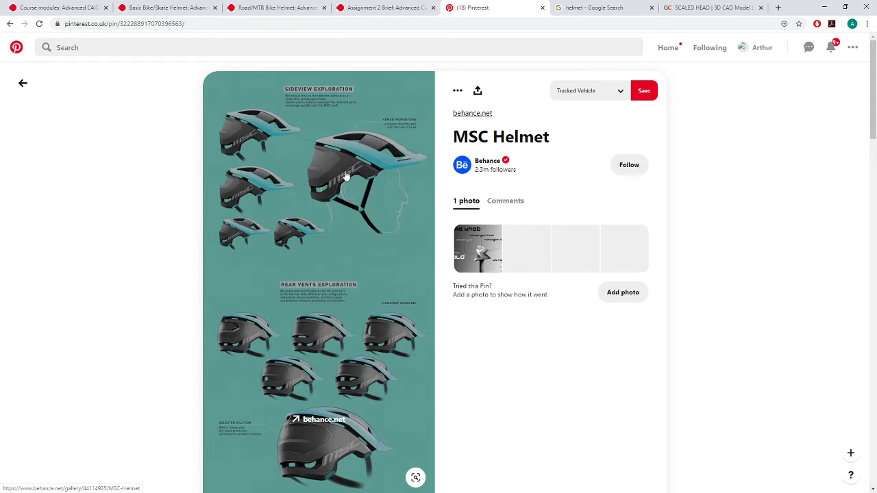
In the Google image results, examine the Ducati AGV and Zhik H1 helmets, and revisit the Road/MTB Bike Helmet tutorial page
click(621, 8)
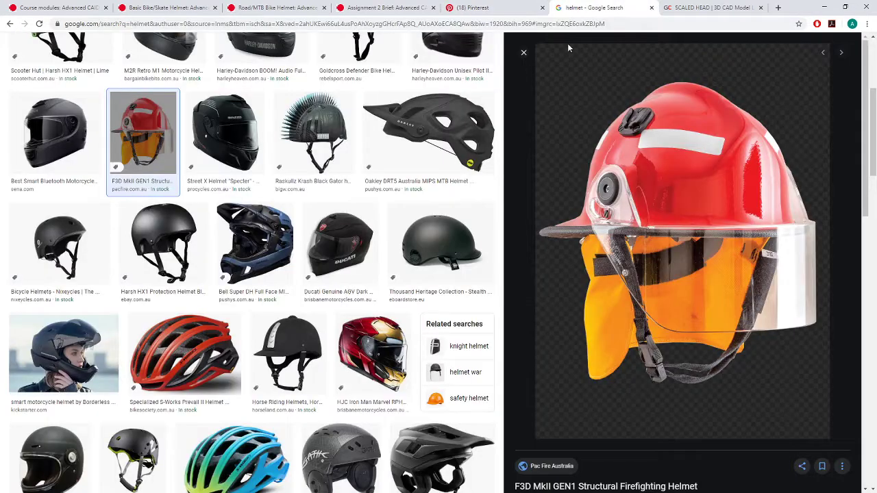
click(339, 241)
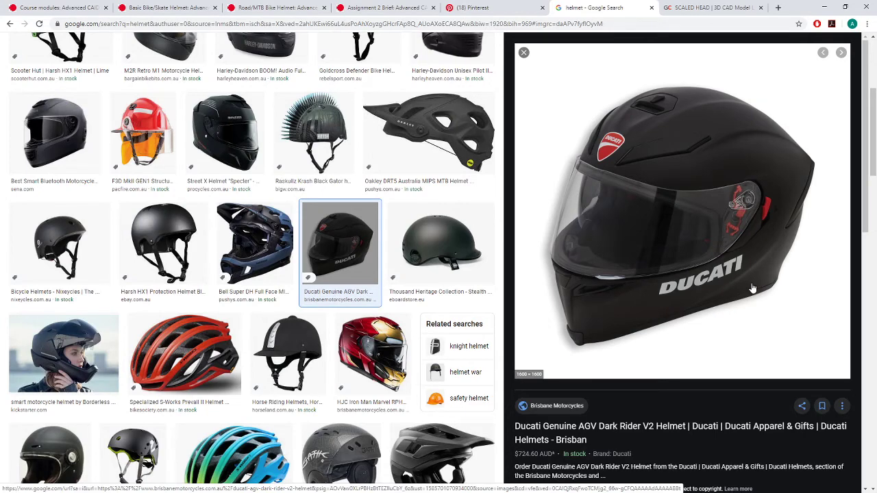
click(134, 452)
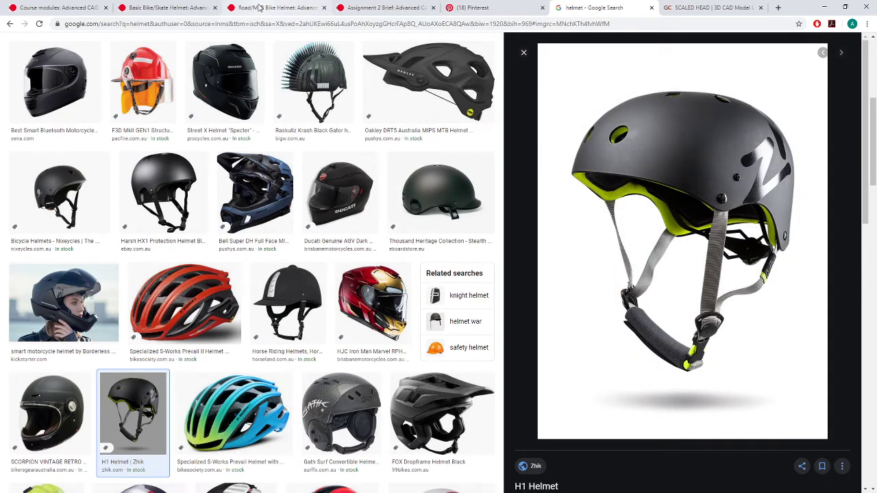
click(289, 9)
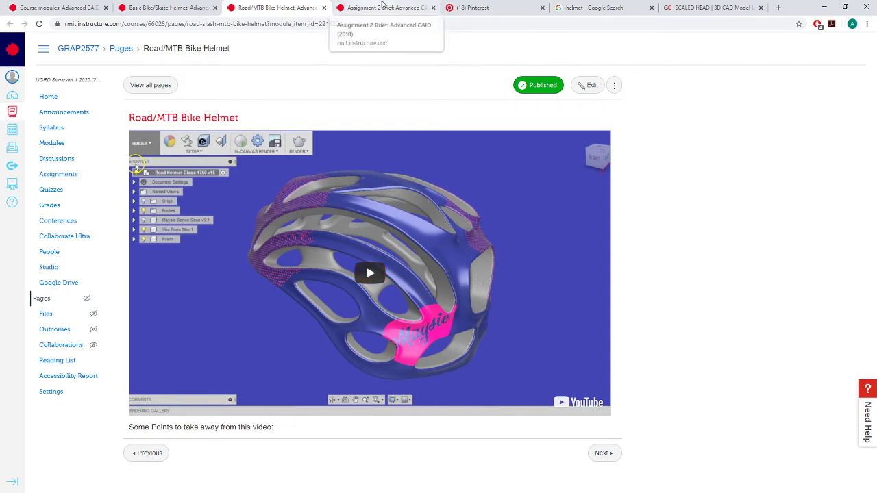
Look at the MSC Helmet pin again, return to the Pinterest Helmets board and browse all its pins and suggested ideas
click(479, 8)
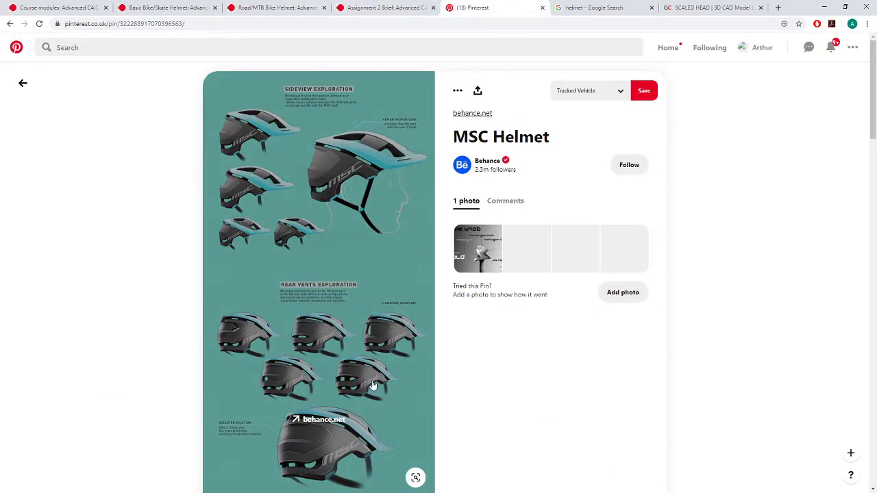
scroll(374, 342, down, 1)
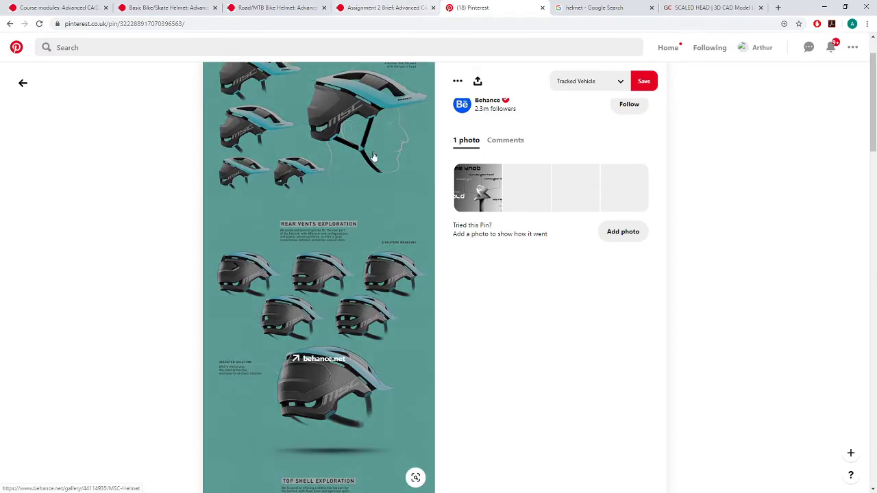
click(23, 82)
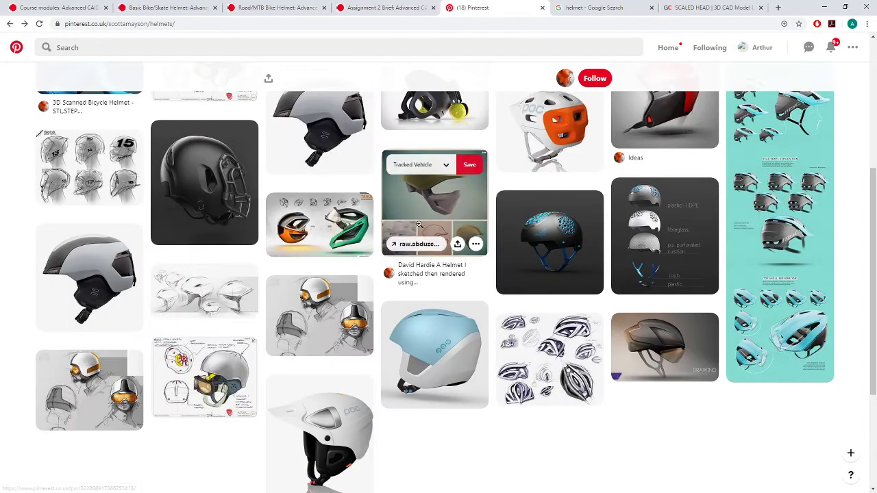
scroll(204, 312, up, 3)
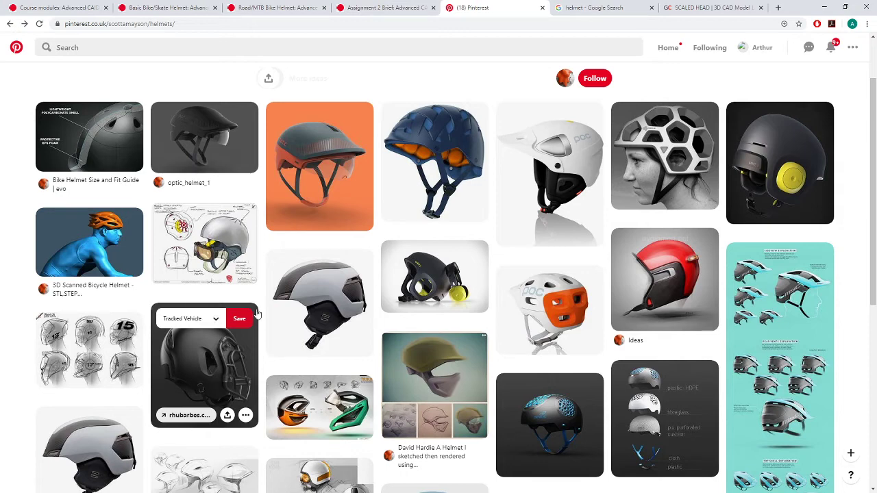
scroll(500, 319, down, 1)
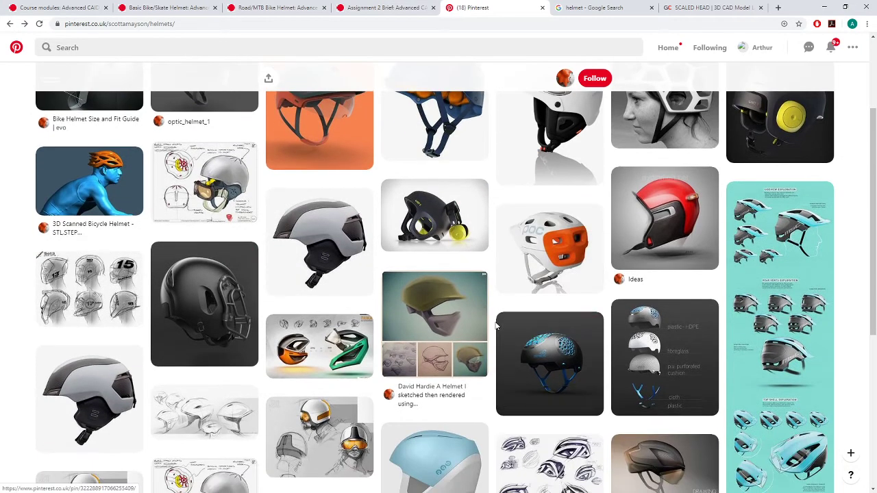
scroll(480, 369, down, 1)
scroll(476, 368, down, 1)
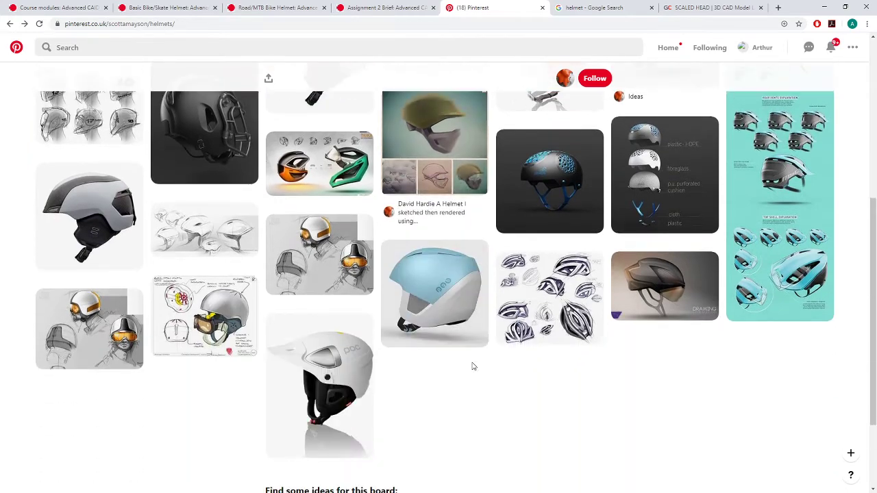
scroll(416, 328, down, 2)
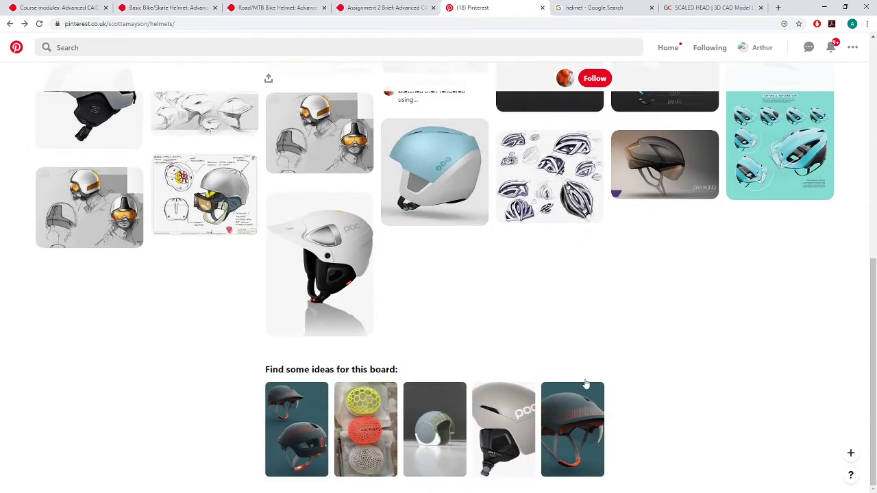
scroll(584, 384, up, 10)
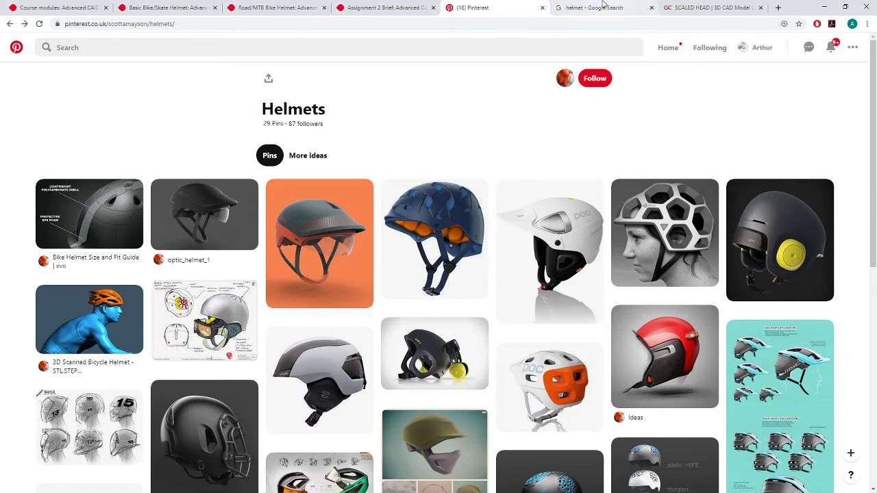
Review the requirements and reference helmets in the Assignment 2 Brief
click(279, 7)
click(362, 7)
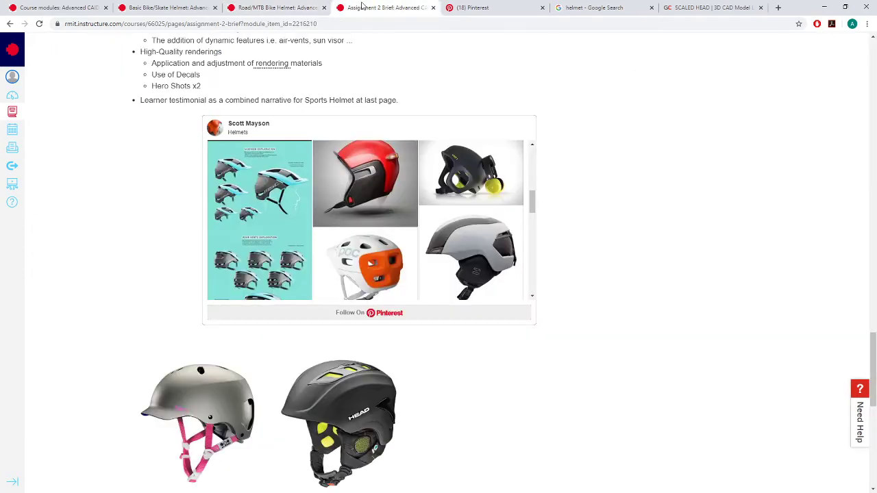
scroll(459, 83, up, 3)
scroll(444, 108, down, 5)
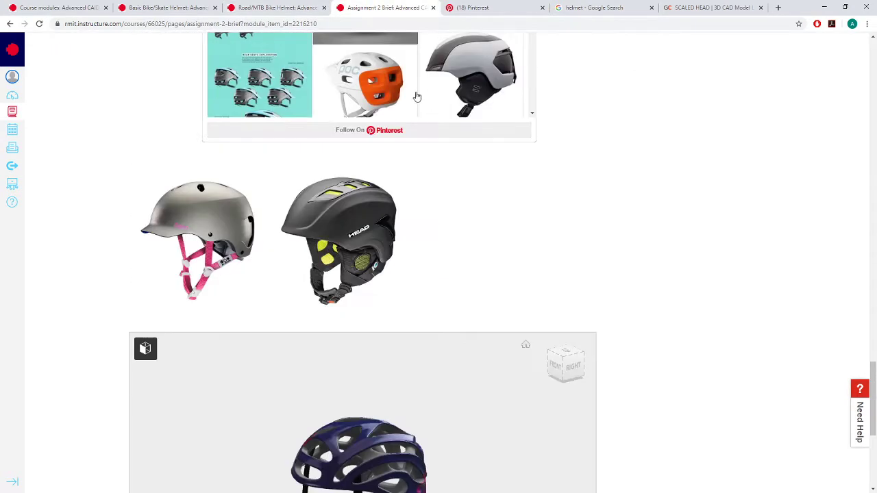
Revisit the Basic Bike/Skate Helmet page and open the Sports Helmet Files page from the course modules
click(170, 7)
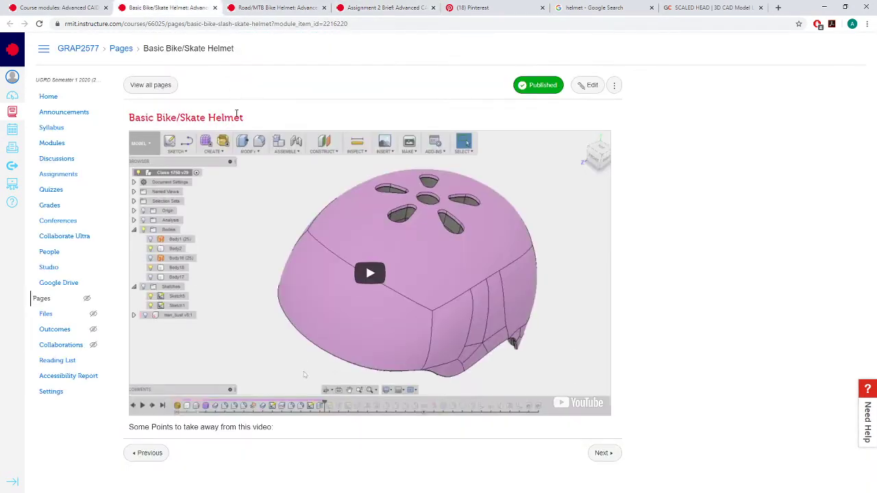
click(95, 8)
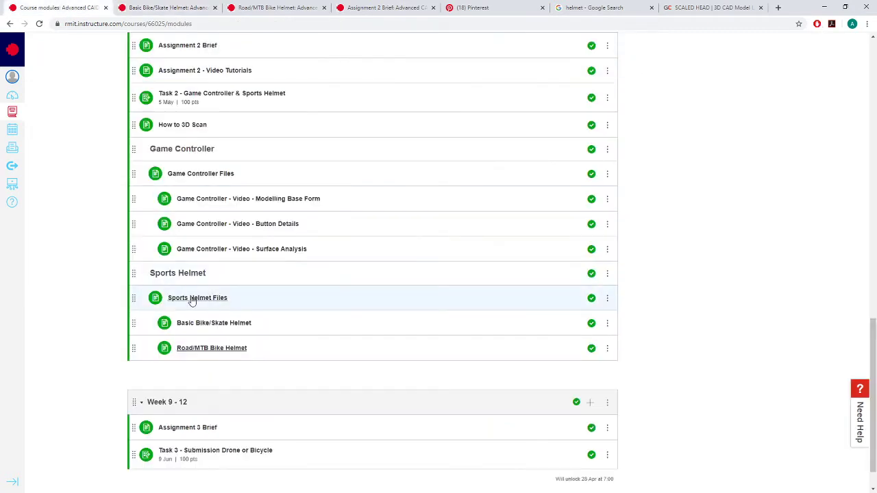
click(192, 300)
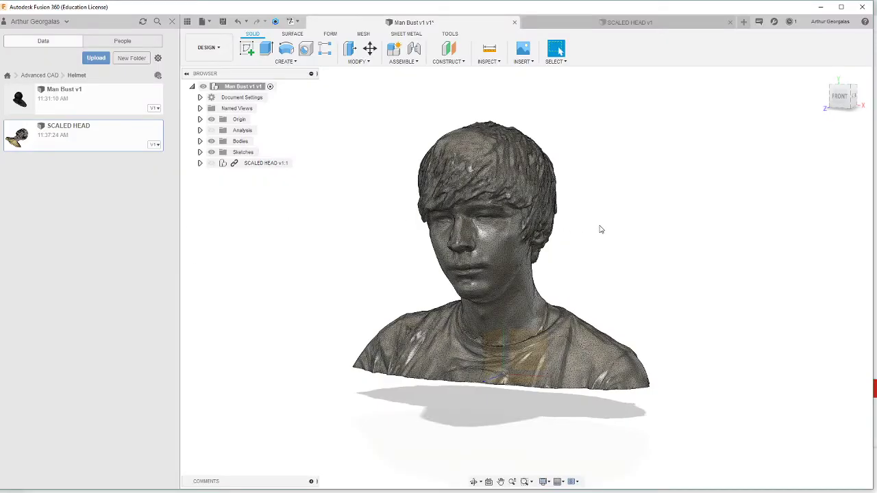
In Fusion 360, examine the Man Bust scan's head up close and from the front view
drag(599, 227, 497, 206)
key(Escape)
scroll(497, 206, up, 3)
shift+middle_drag(487, 208, 411, 184)
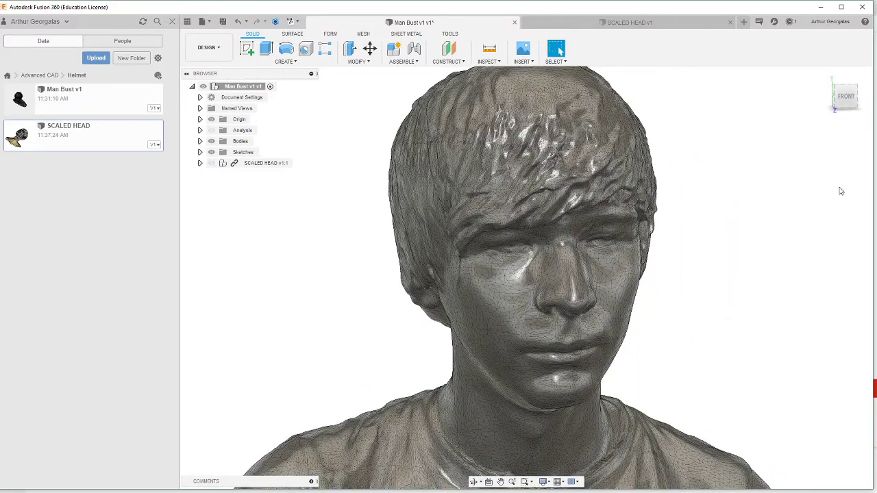
click(847, 97)
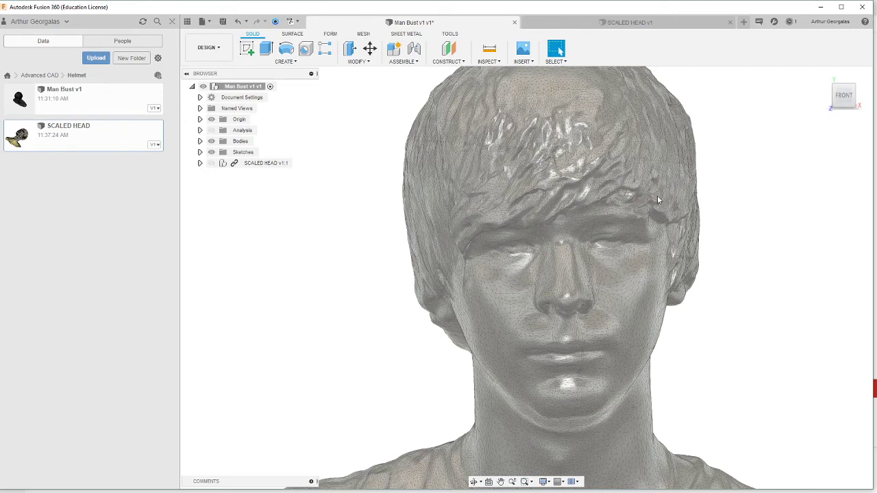
Switch to GrabCAD's SCALED HEAD page in the browser, open the model library in a separate tab and search for "human head"
key(alt+Tab)
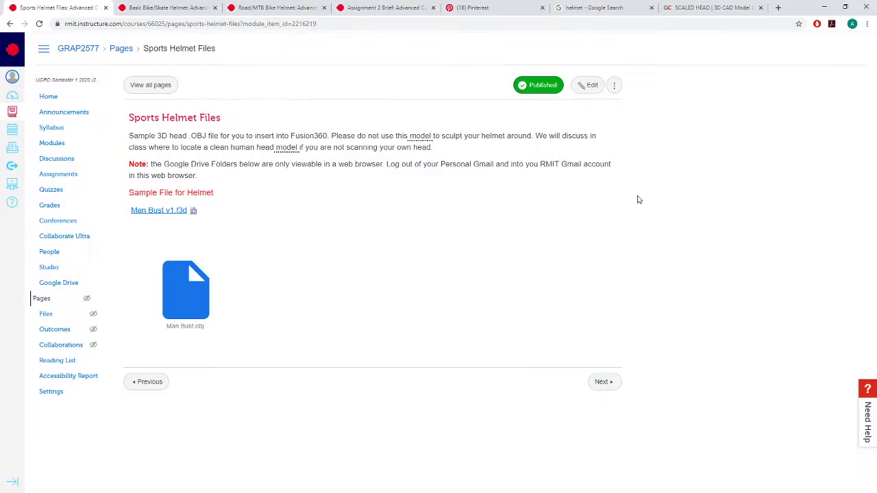
click(686, 14)
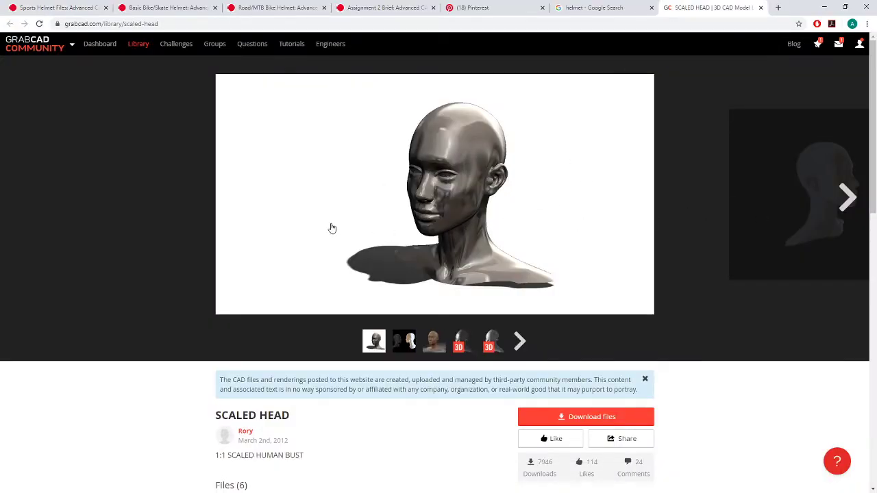
middle_click(140, 47)
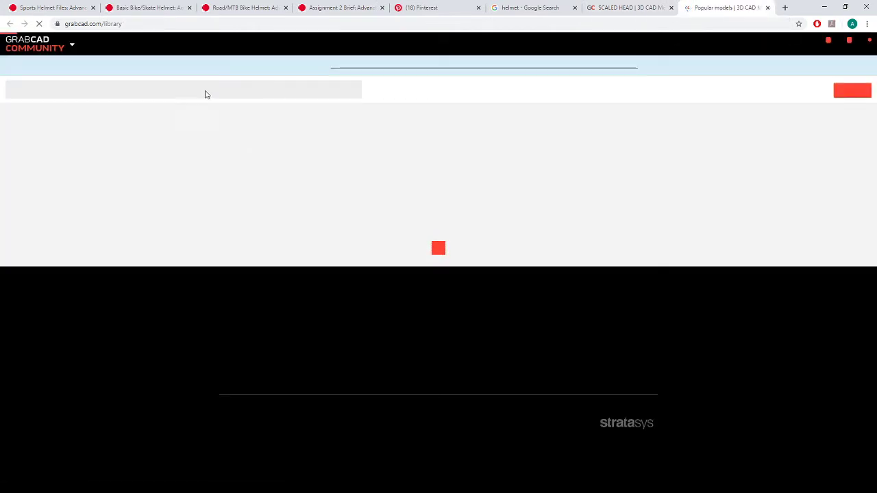
text(human head)
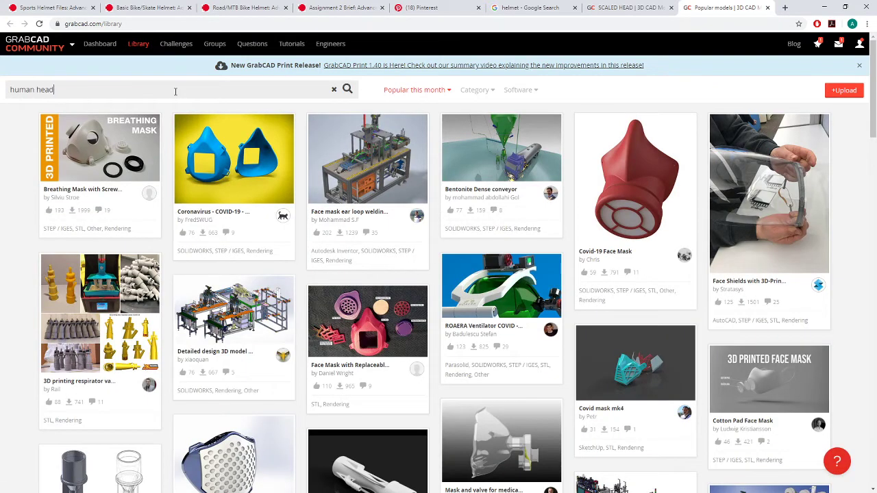
key(Return)
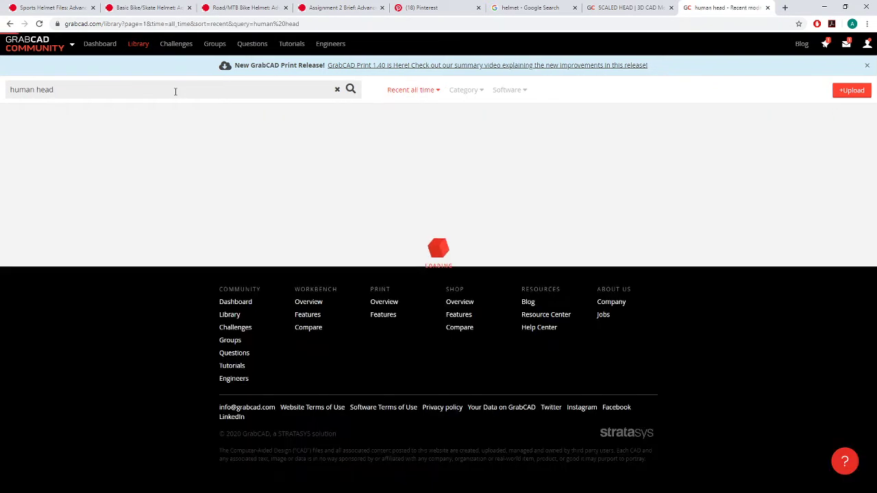
Sort the human head search results by most downloaded of all time and browse the available models
click(416, 90)
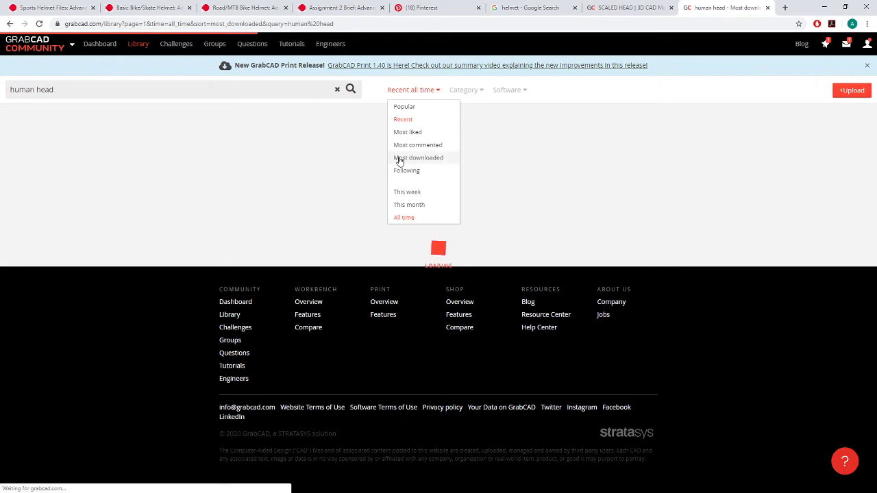
click(400, 159)
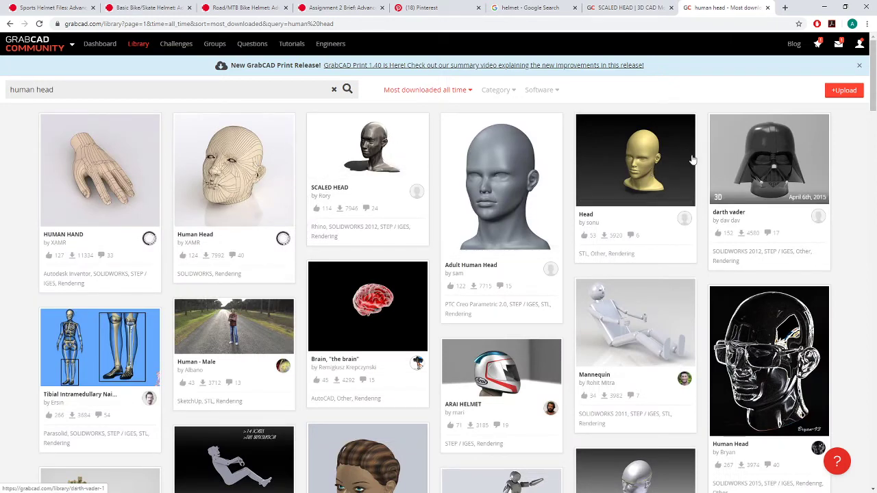
scroll(471, 218, down, 1)
scroll(470, 217, down, 5)
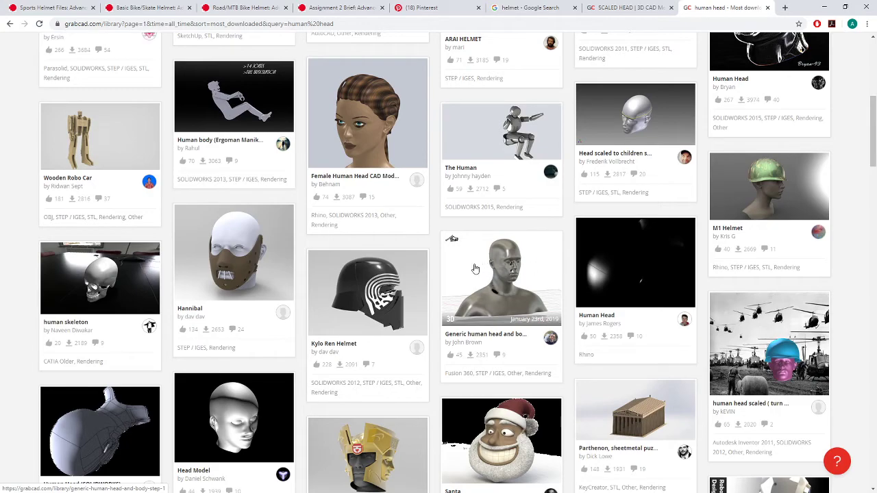
scroll(552, 265, up, 3)
Return to the SCALED HEAD model page and review its renderings, file list and comments
click(624, 7)
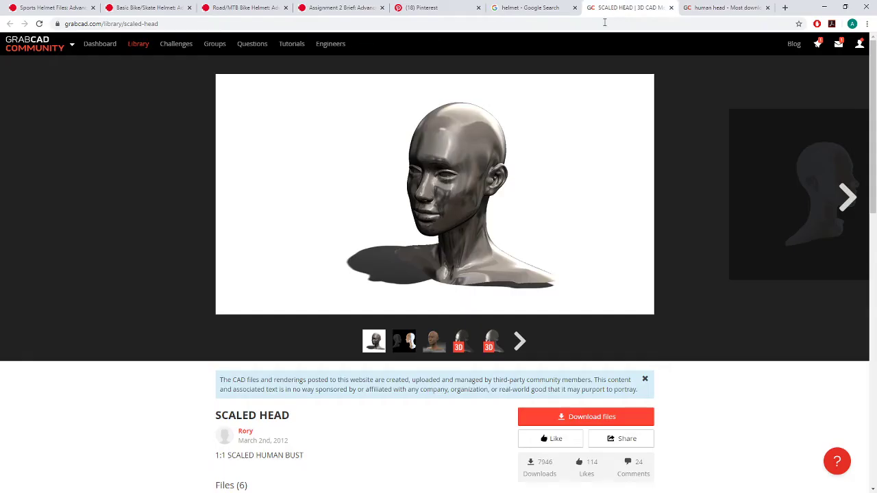
scroll(581, 255, down, 1)
scroll(471, 440, down, 1)
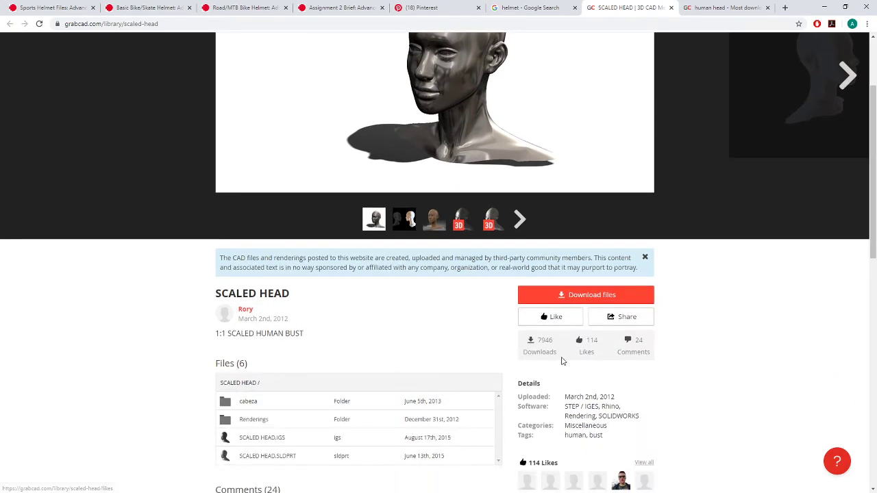
scroll(561, 358, down, 6)
scroll(327, 376, up, 5)
scroll(363, 302, down, 6)
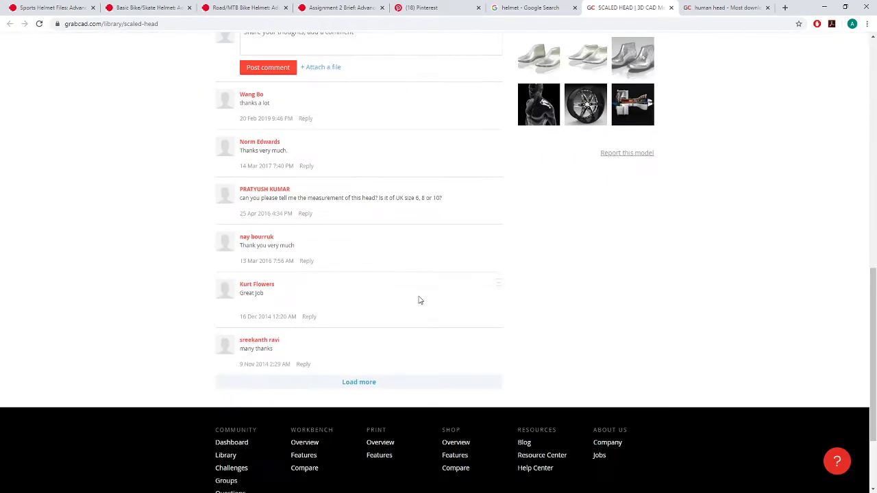
scroll(422, 273, up, 14)
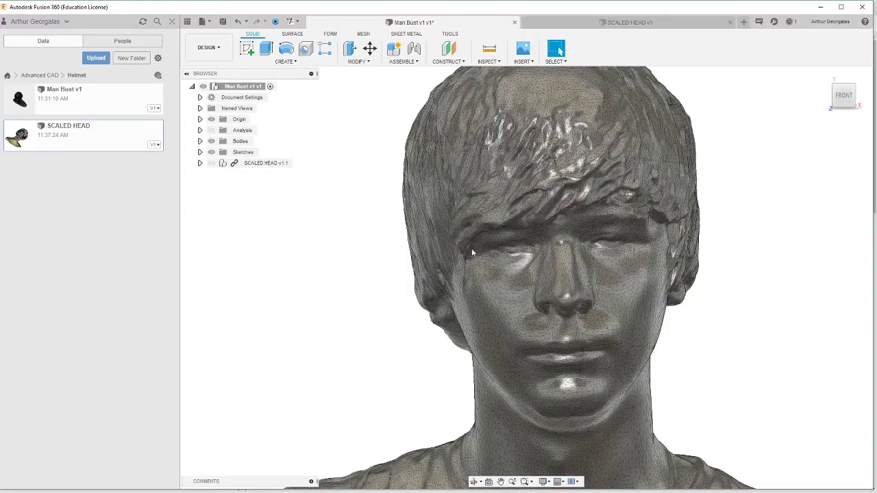
Switch to Fusion 360, view the whole Man Bust, and inspect the SCALED HEAD design from an angle and its home view
scroll(781, 295, down, 3)
mouse_move(781, 295)
shift+middle_down()
mouse_move(750, 313)
mouse_move(780, 314)
mouse_move(769, 307)
shift+middle_up()
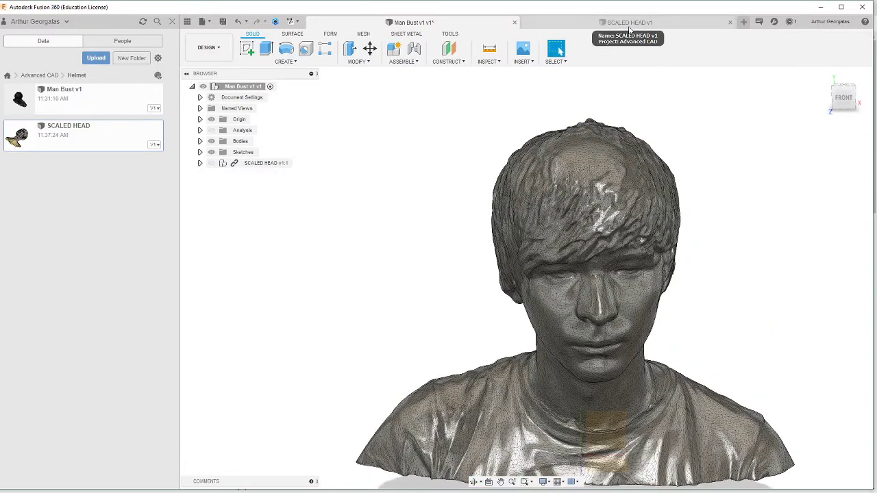
click(629, 22)
shift+middle_drag(548, 205, 546, 325)
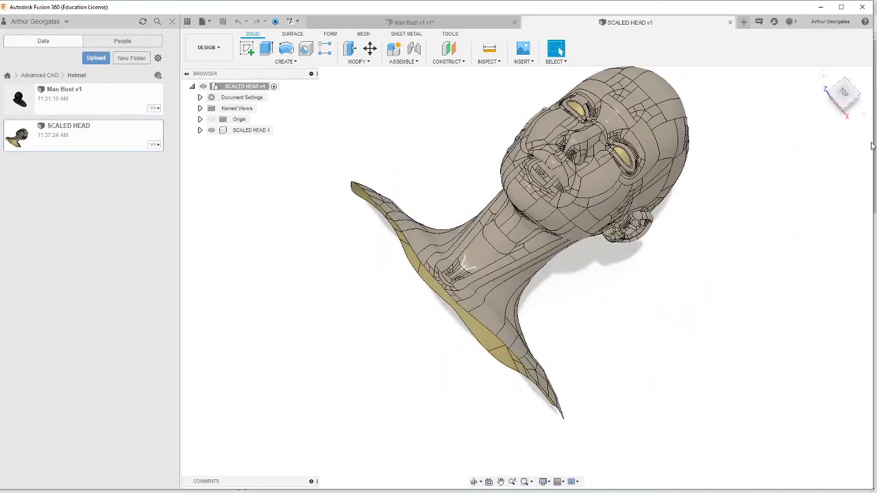
click(823, 75)
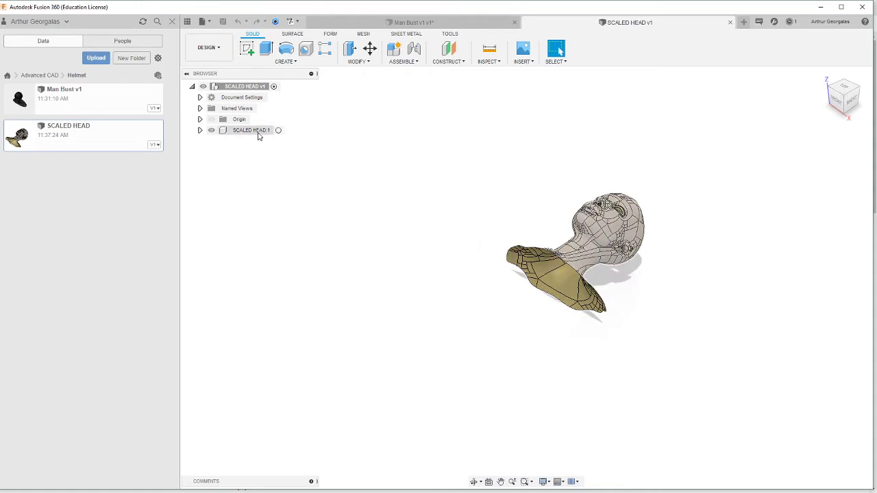
Show the origin of the SCALED HEAD design and check the head's centering against it from the front view
click(212, 119)
click(239, 119)
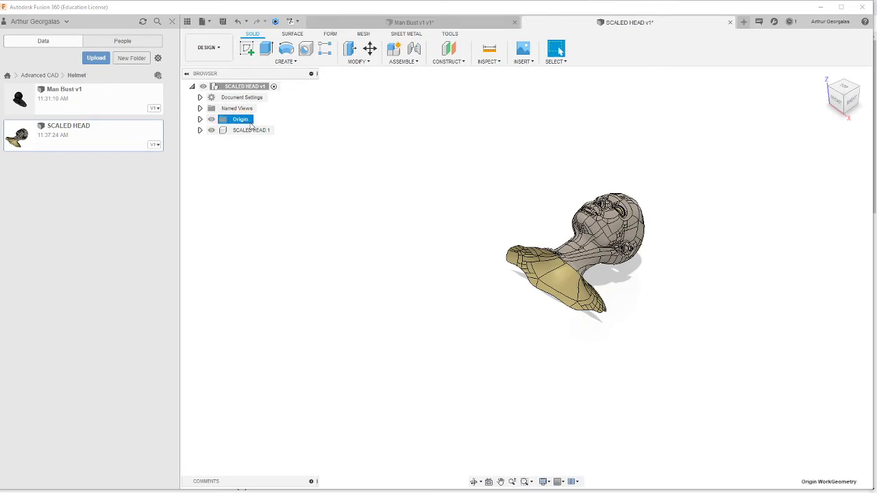
scroll(430, 191, down, 3)
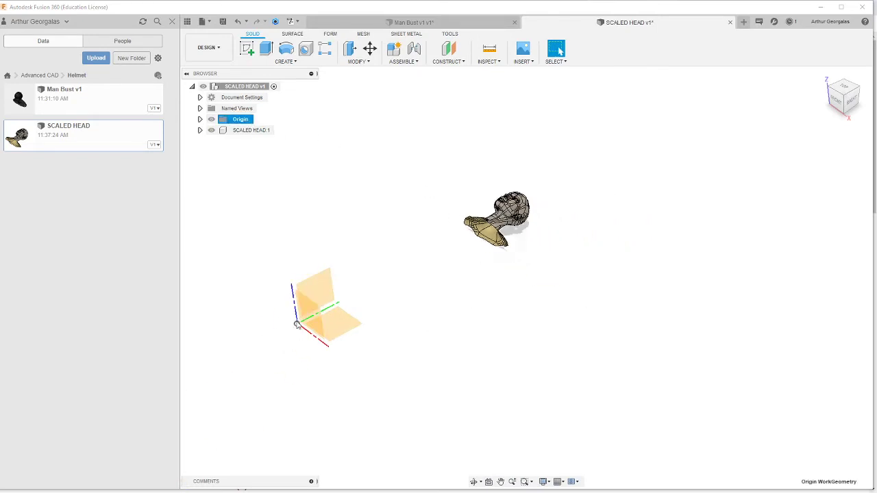
click(835, 103)
scroll(468, 231, up, 6)
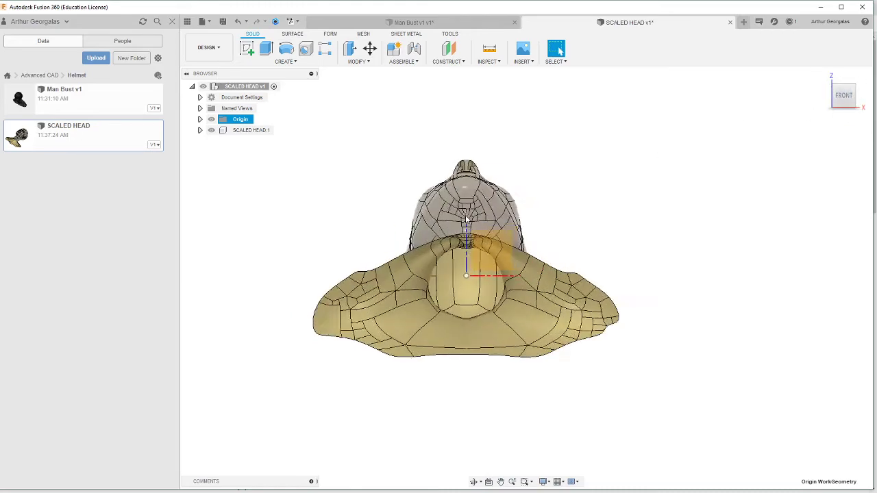
scroll(466, 258, up, 5)
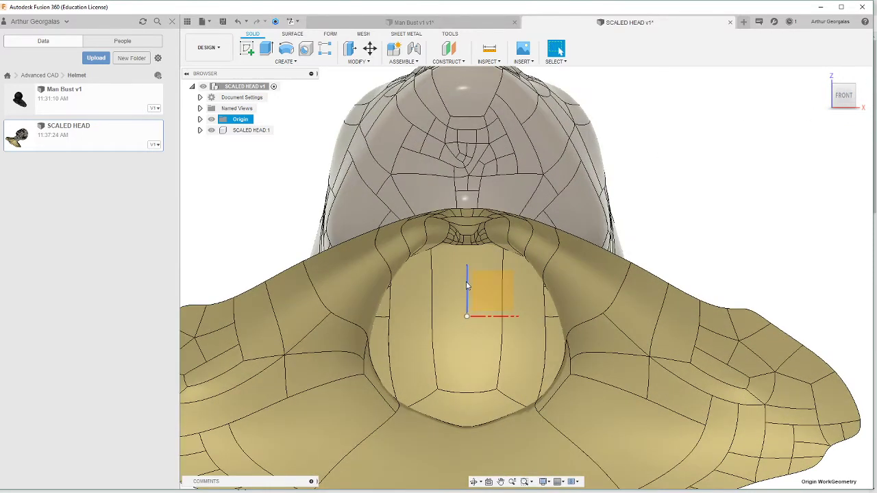
scroll(469, 260, down, 6)
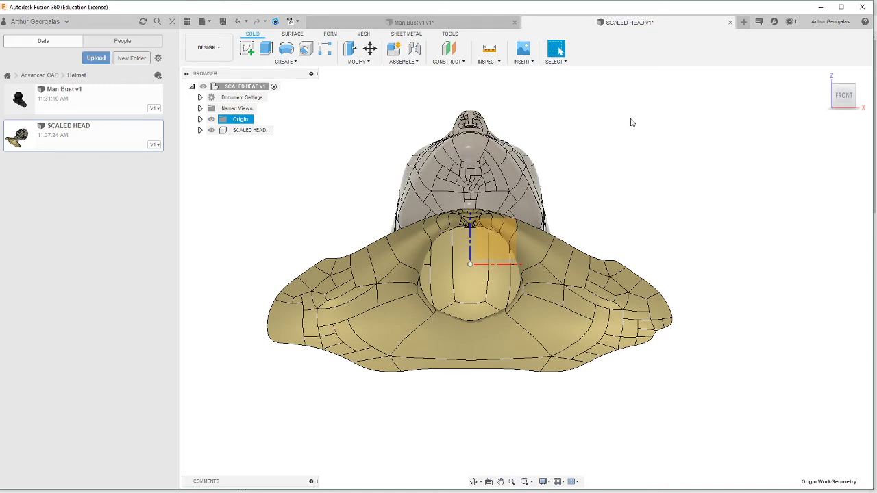
Sketch a vertical line about 7.7 in long upward from the origin on the front plane
click(498, 227)
click(249, 51)
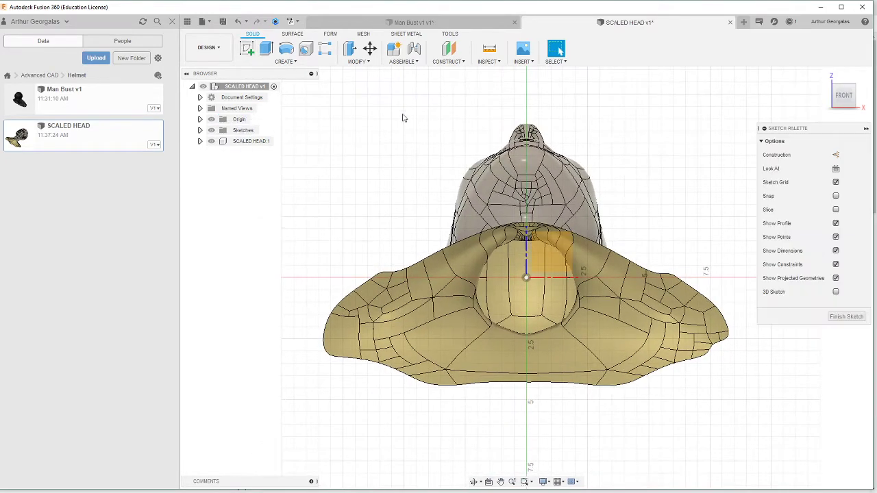
click(247, 49)
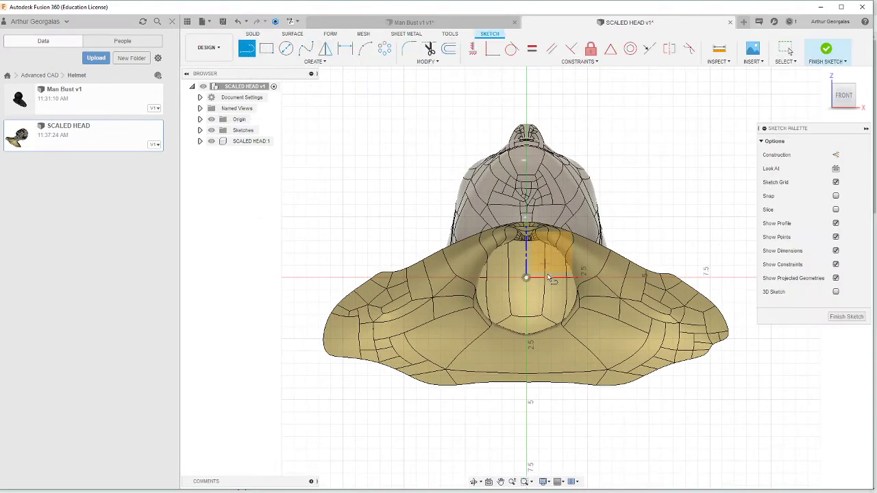
click(527, 278)
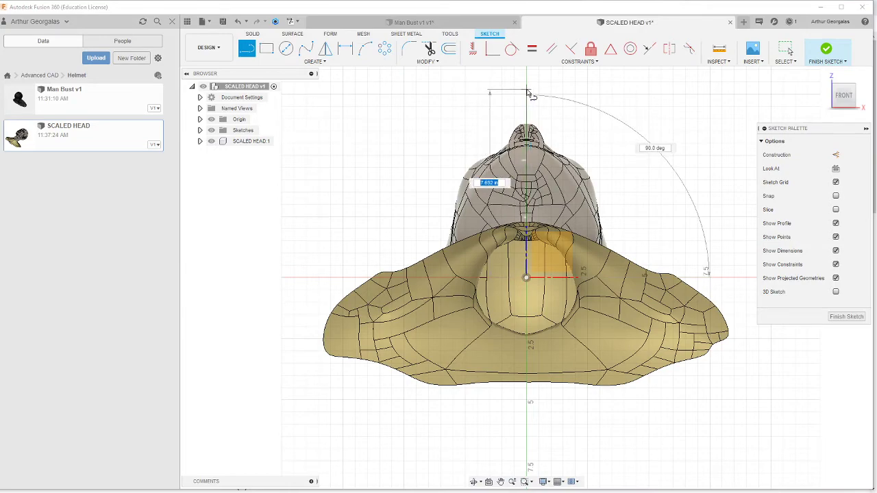
scroll(520, 159, up, 5)
key(Escape)
Check the head's symmetry against the vertical line around the chin, mouth and nose, and finish the sketch
scroll(546, 139, down, 3)
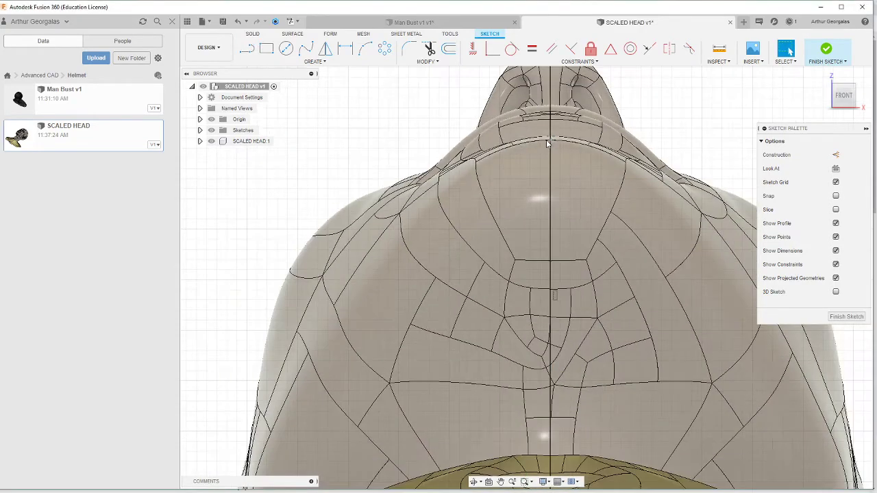
scroll(557, 113, up, 5)
scroll(532, 192, up, 3)
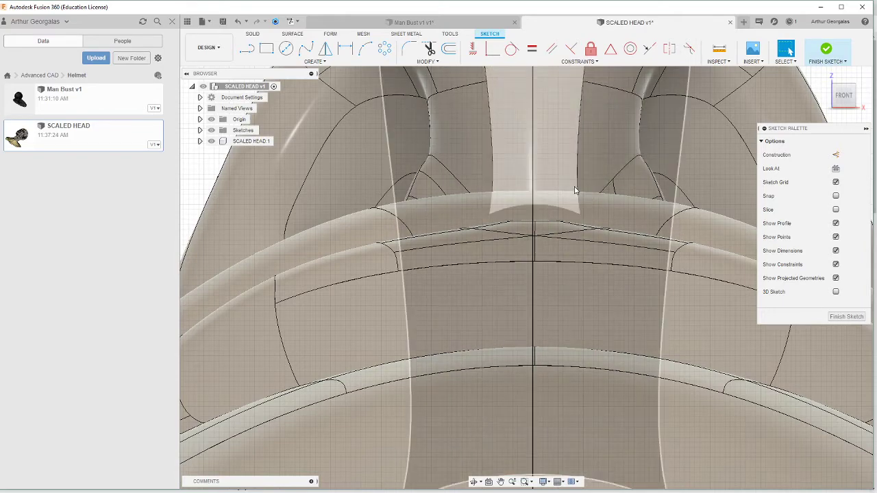
scroll(498, 193, down, 5)
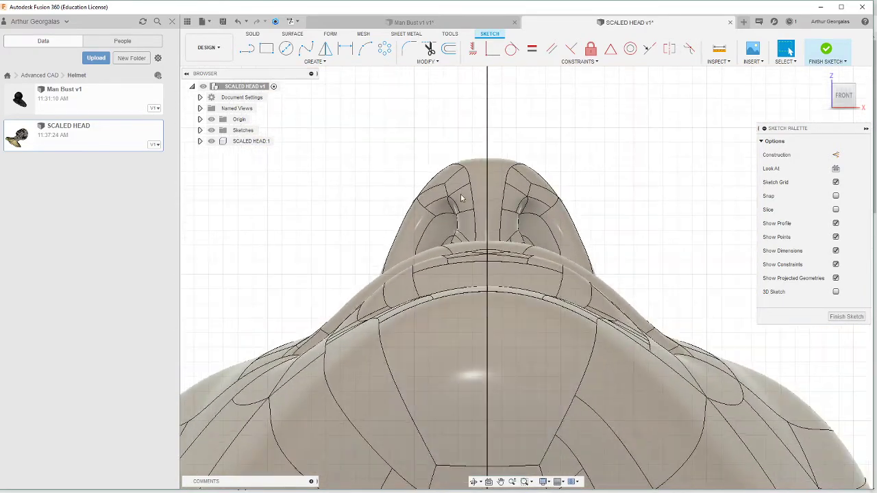
scroll(507, 168, up, 5)
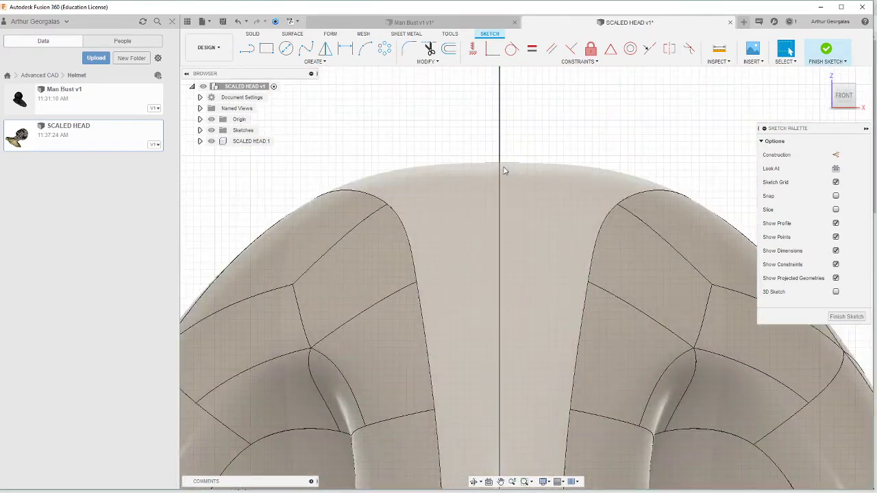
scroll(509, 165, down, 3)
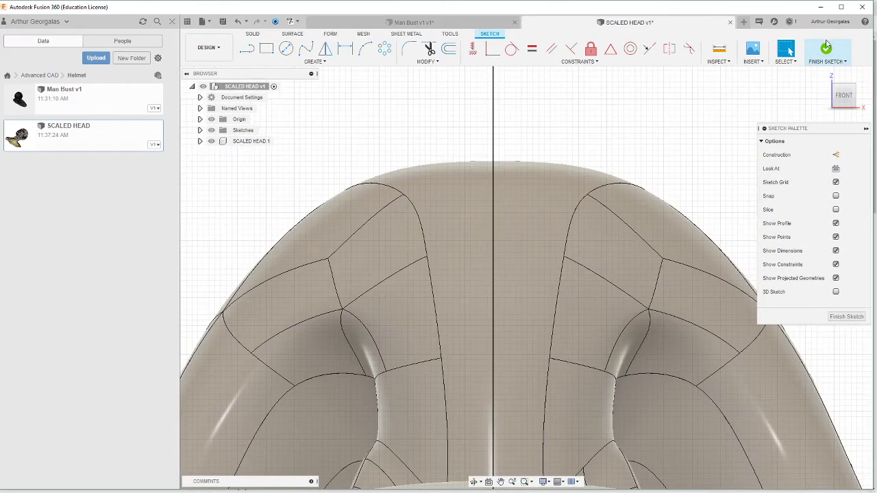
click(827, 45)
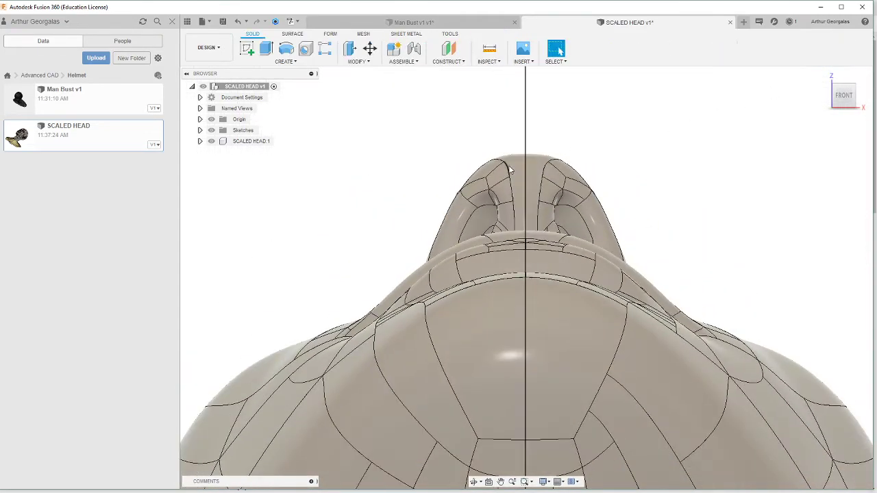
Examine the SCALED HEAD's orientation and distance from the origin from the front, an angled view and the top view
scroll(558, 352, down, 8)
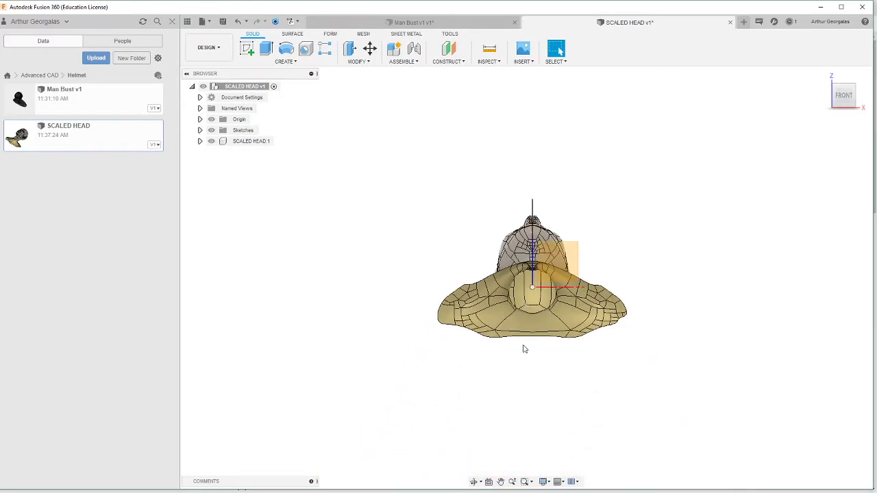
scroll(525, 344, up, 3)
scroll(538, 145, up, 2)
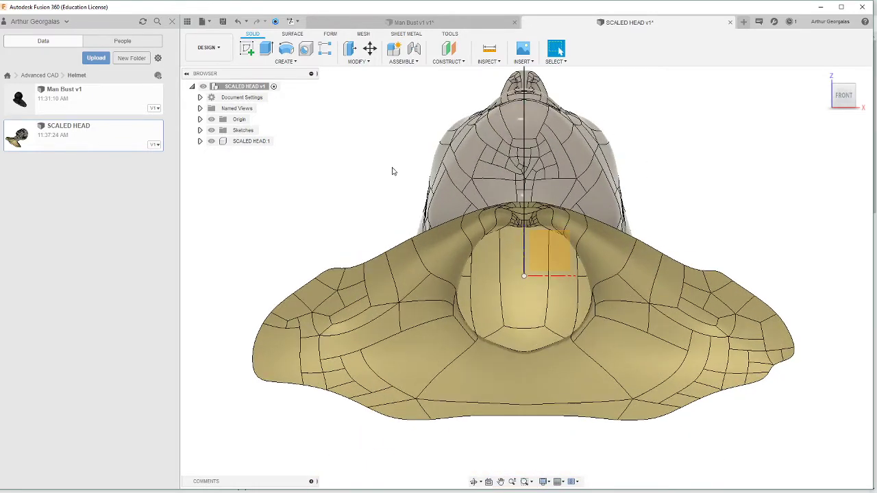
shift+middle_drag(384, 227, 518, 189)
scroll(525, 300, down, 2)
scroll(546, 97, up, 4)
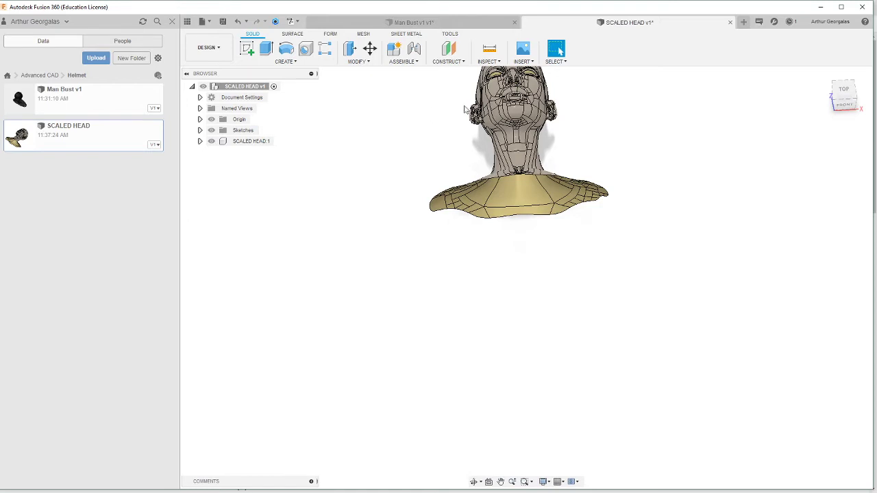
shift+middle_drag(482, 101, 495, 229)
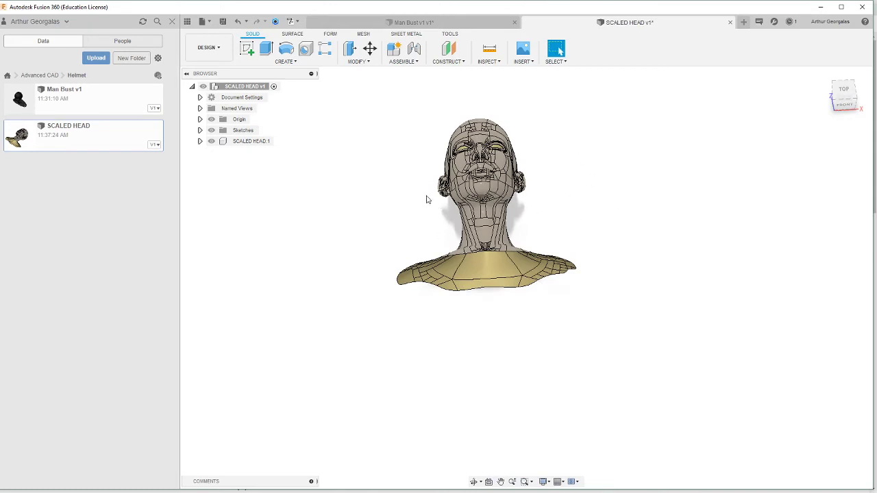
scroll(540, 157, down, 3)
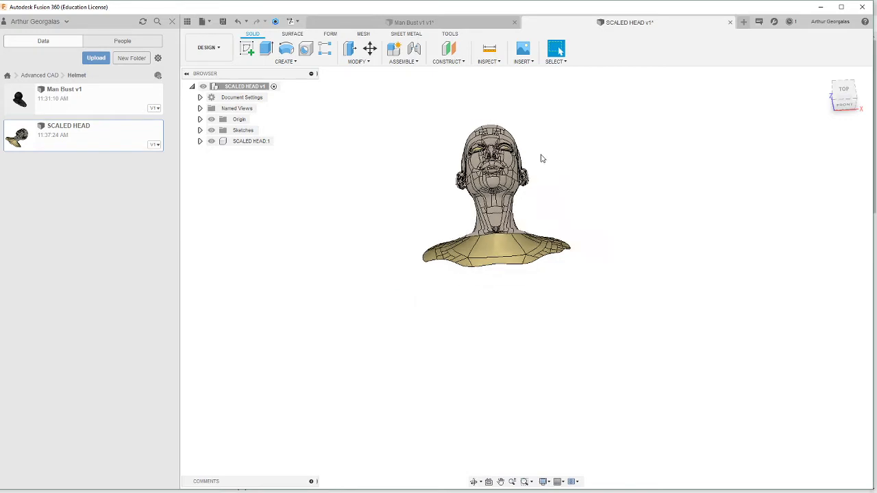
click(846, 96)
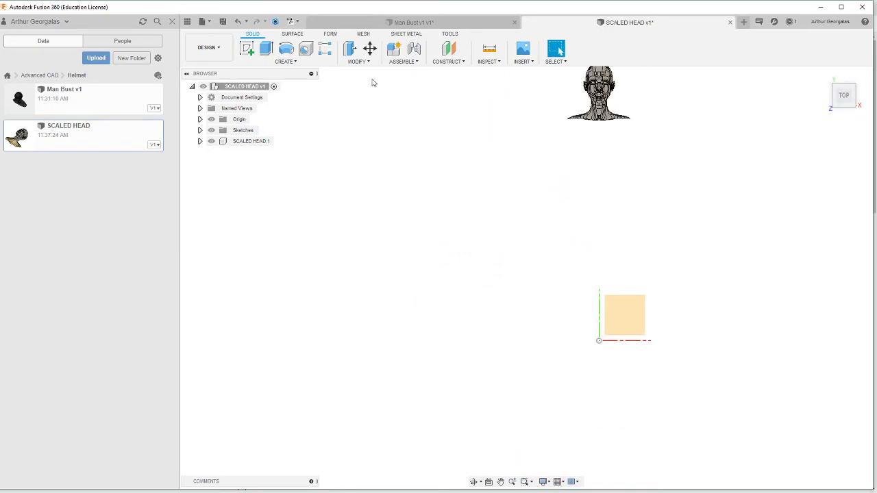
Rotate the SCALED HEAD component about its X axis so the head stands upright
click(370, 49)
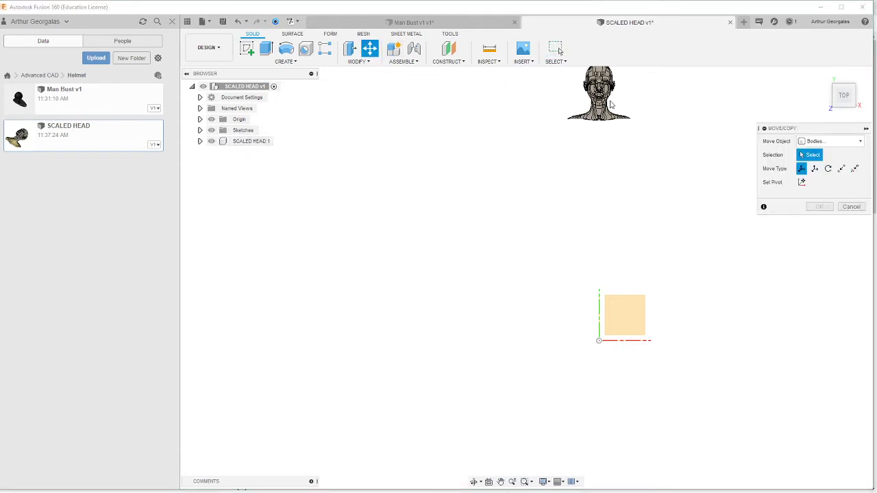
click(830, 141)
click(822, 152)
click(252, 141)
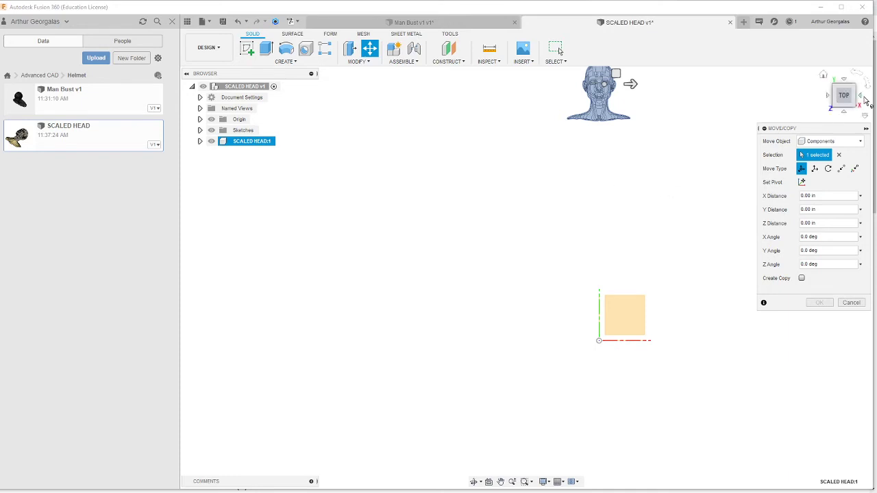
scroll(749, 110, down, 3)
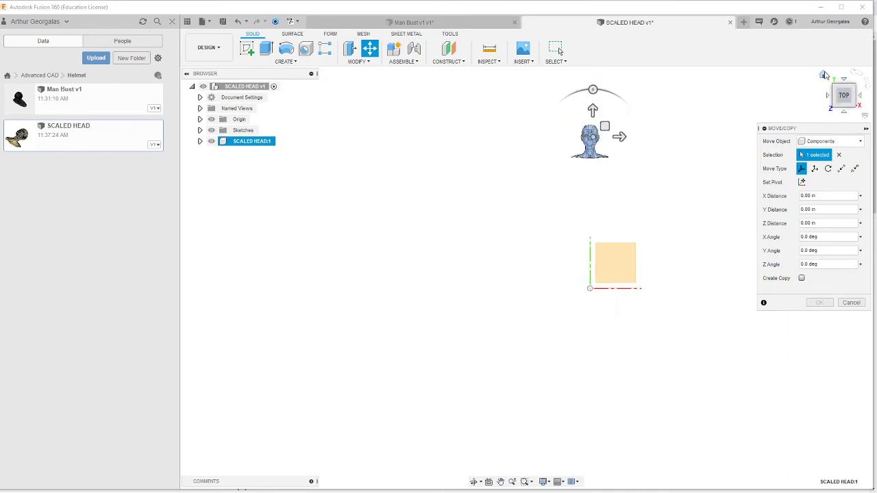
click(825, 74)
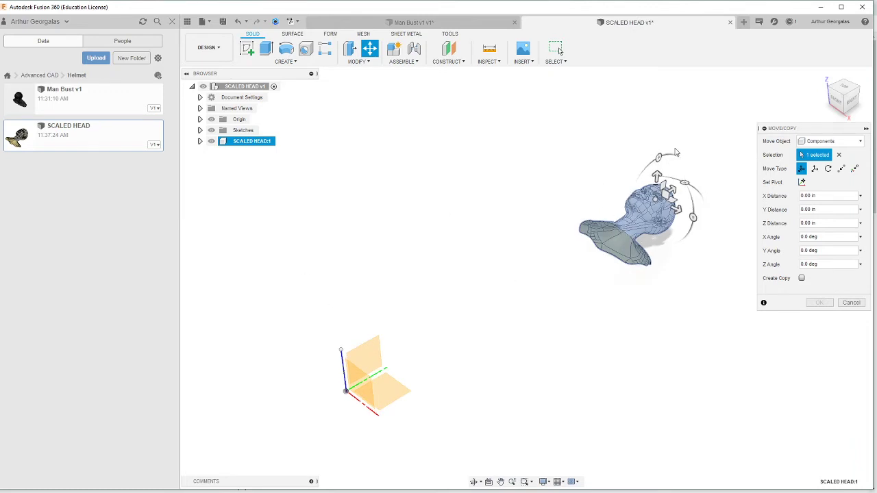
drag(660, 157, 617, 205)
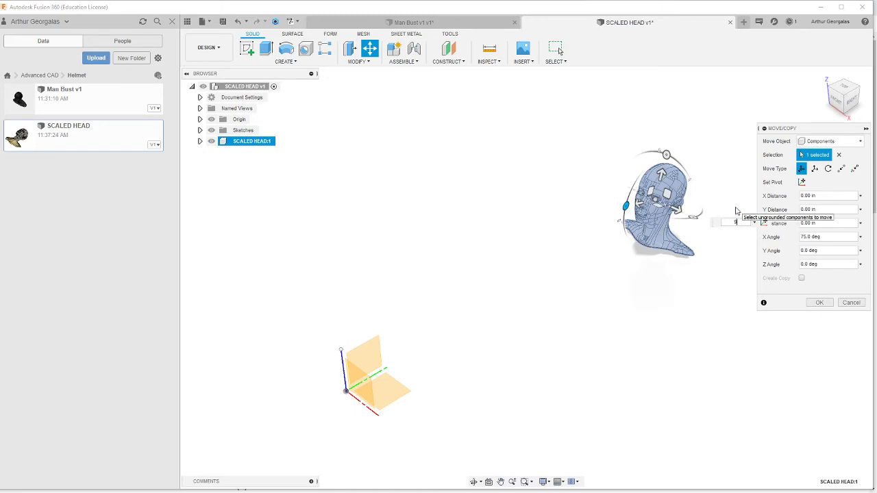
key(Return)
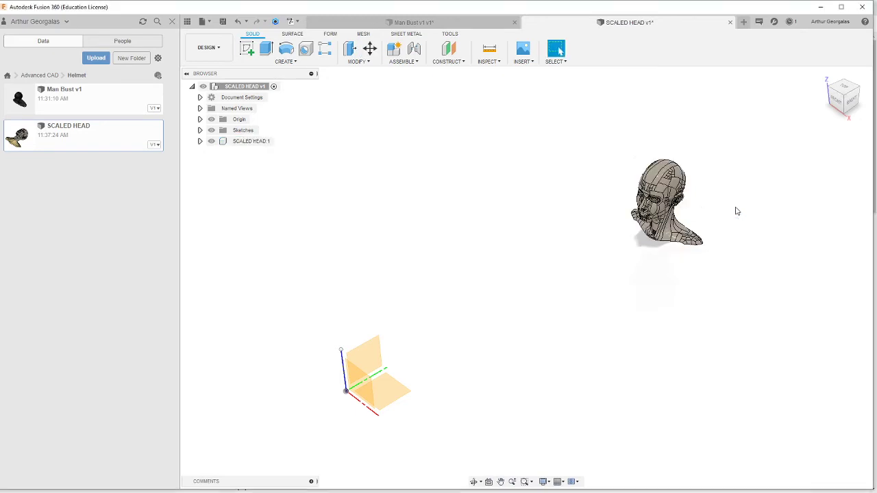
Translate the upright SCALED HEAD component from the right view so the base of its neck sits on the origin
click(854, 101)
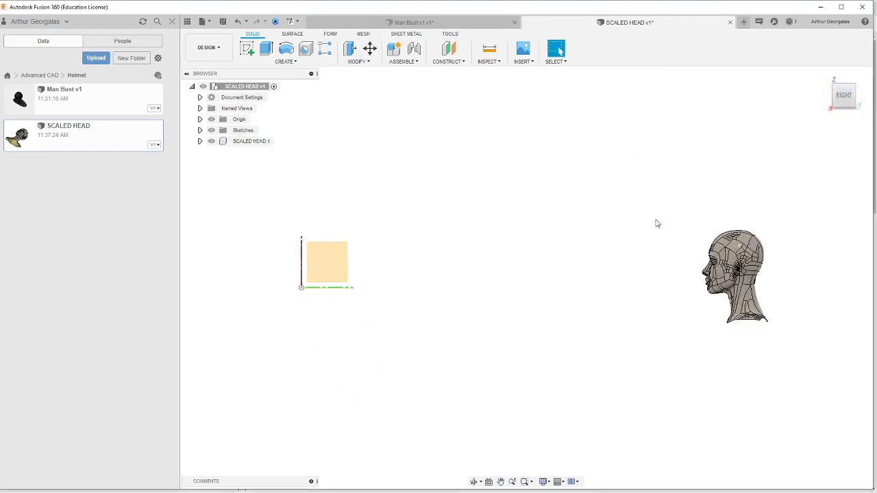
click(370, 48)
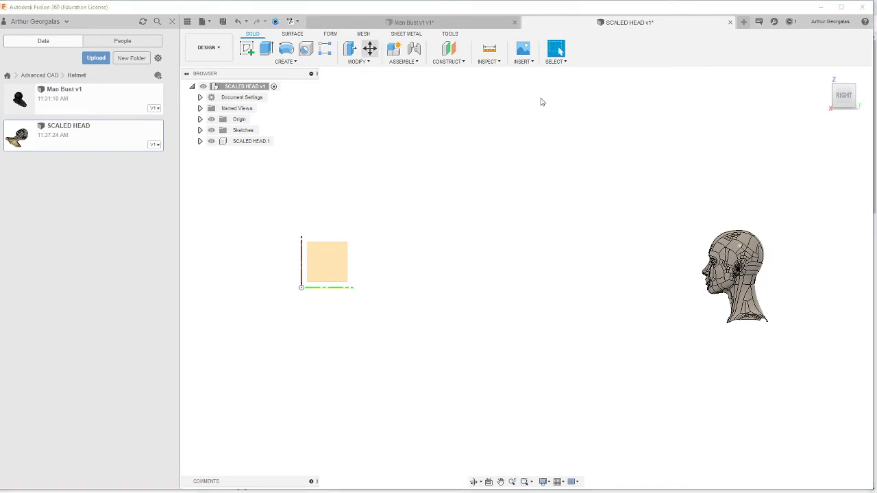
click(732, 259)
click(815, 169)
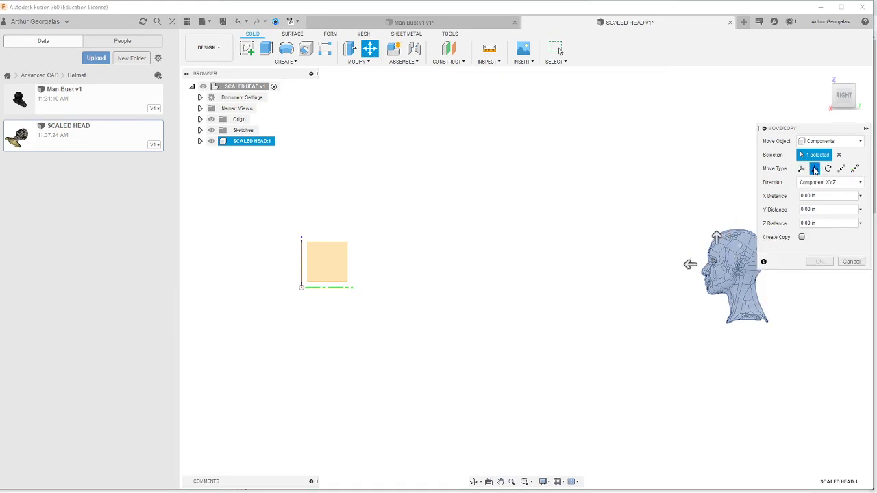
drag(686, 262, 255, 265)
drag(283, 234, 290, 202)
drag(254, 229, 682, 308)
click(819, 261)
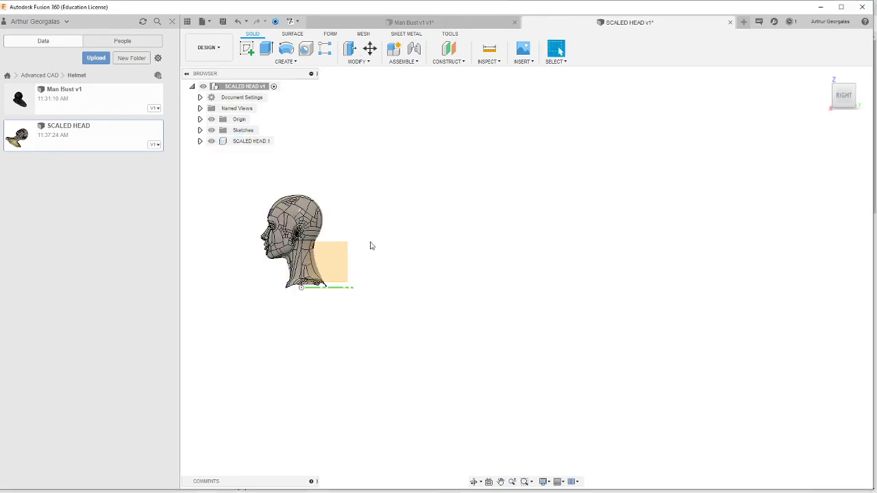
Check the head from the front and save the SCALED HEAD design with the version description "User Saved"
click(824, 77)
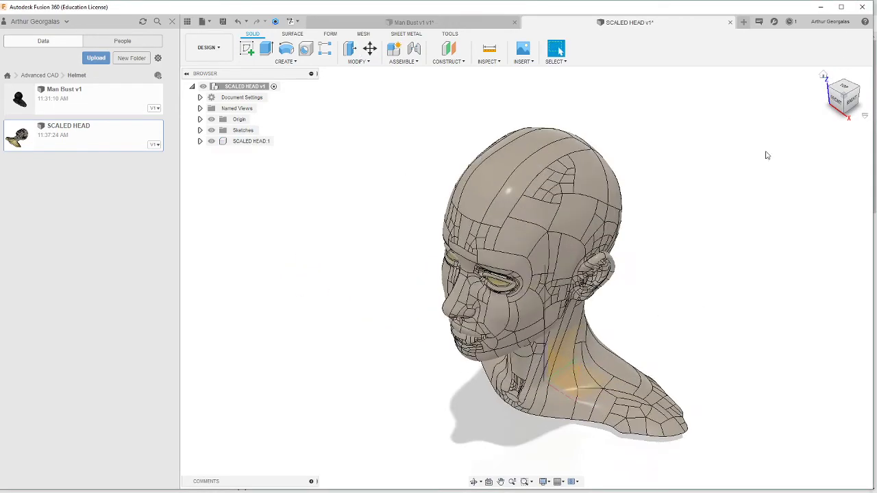
shift+middle_drag(675, 309, 706, 270)
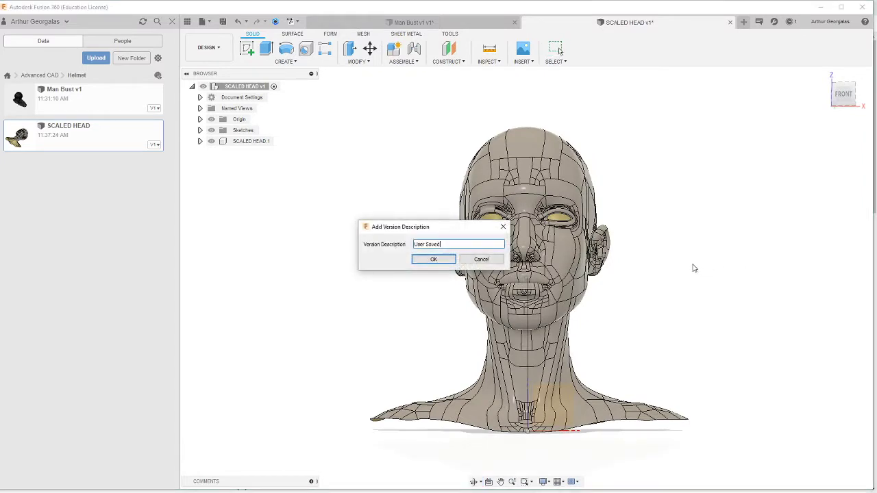
click(439, 256)
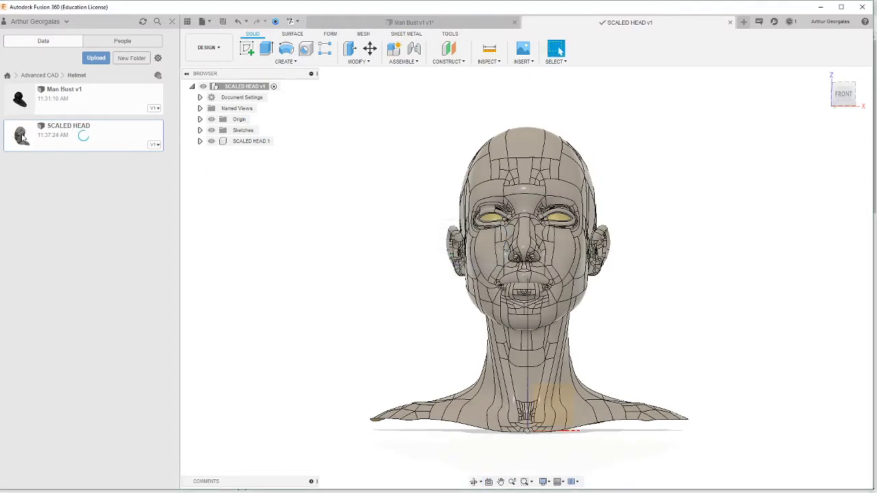
Show the SCALED HEAD component in the Man Bust design and compare its face with the bust from the front
click(462, 23)
scroll(466, 147, down, 3)
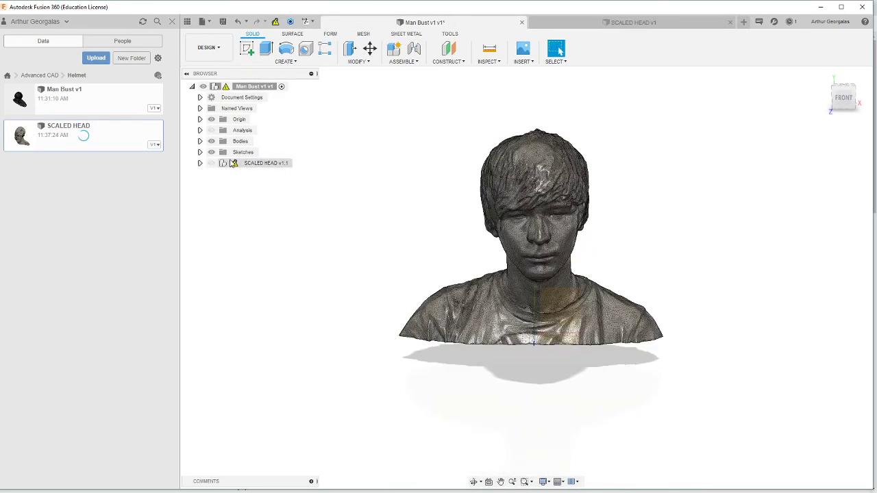
click(211, 163)
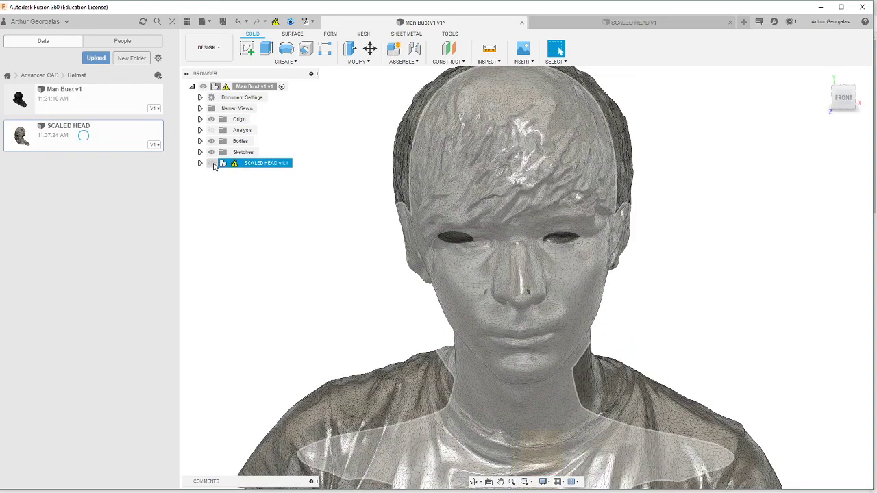
scroll(465, 185, down, 4)
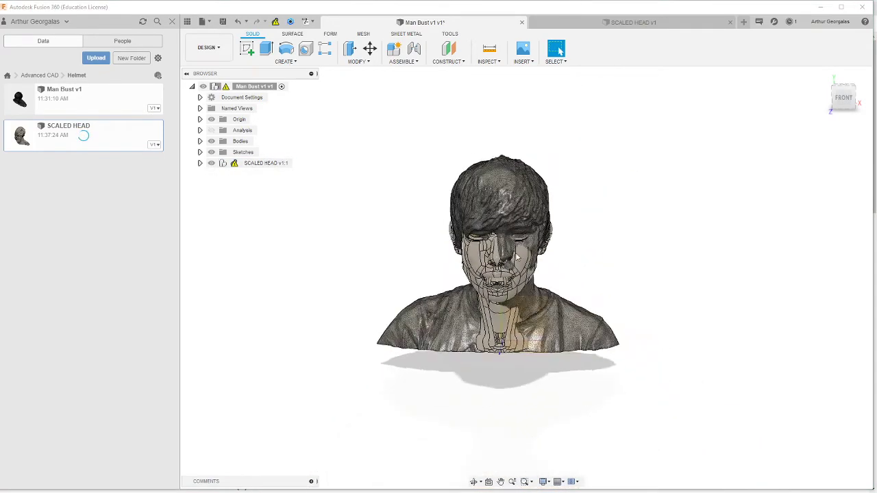
scroll(541, 270, up, 5)
mouse_move(540, 270)
shift+middle_down()
mouse_move(541, 315)
mouse_move(540, 274)
shift+middle_up()
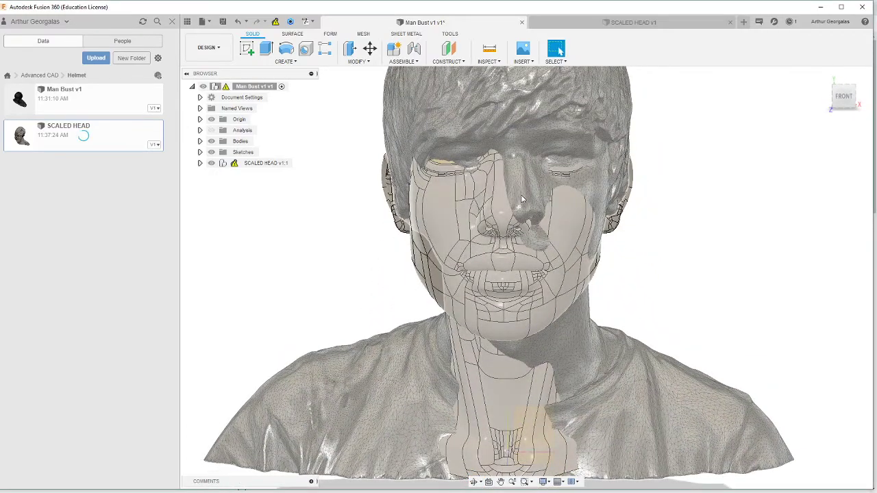
click(522, 199)
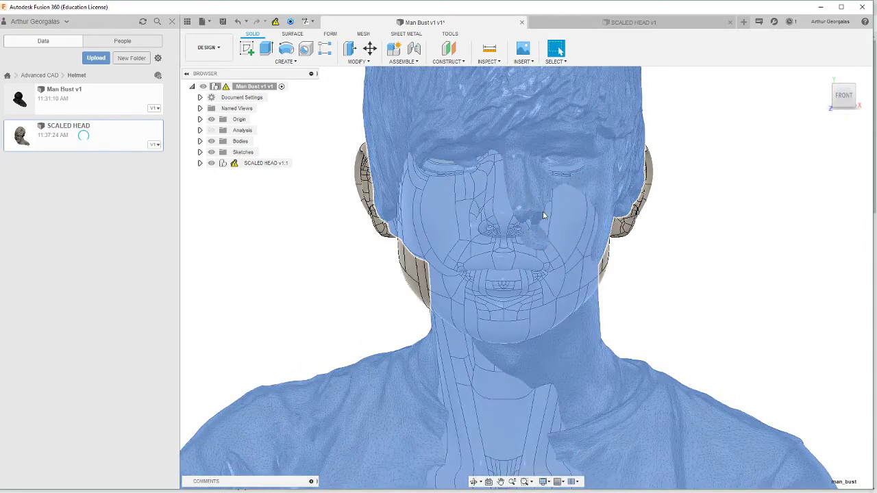
Hide the SCALED HEAD component and compare the two halves of the bust about its vertical centre line
click(211, 163)
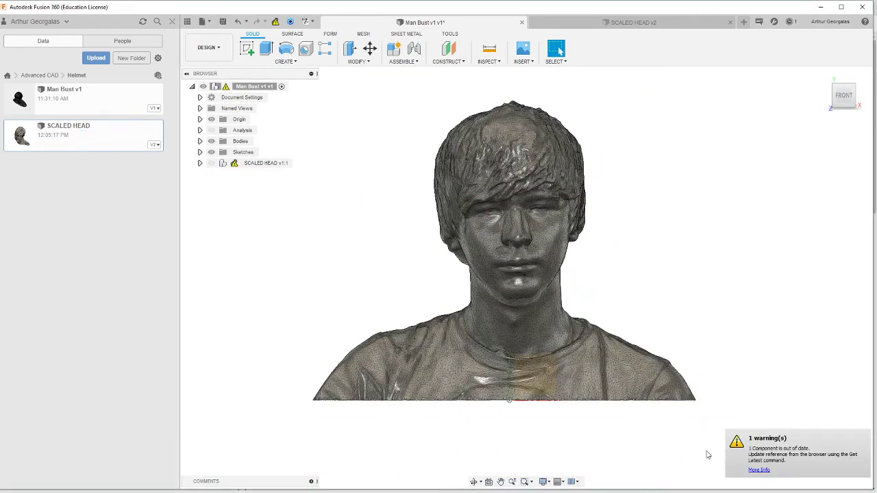
drag(665, 457, 510, 69)
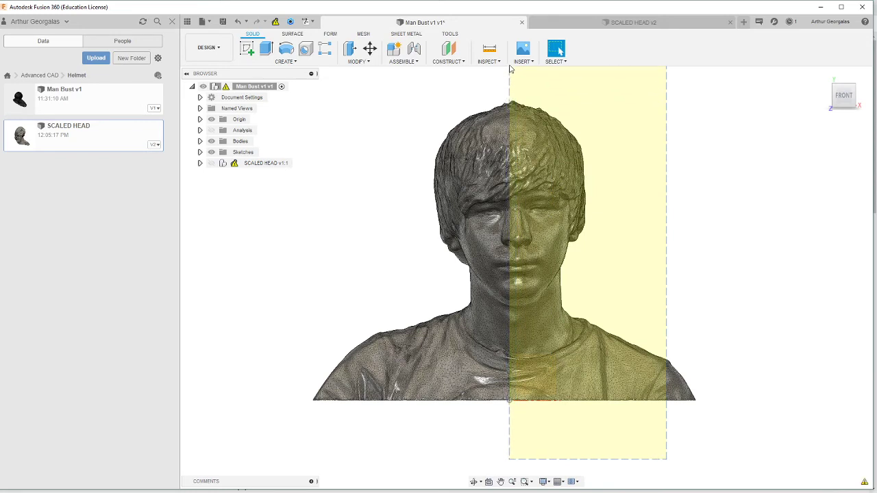
drag(509, 69, 796, 261)
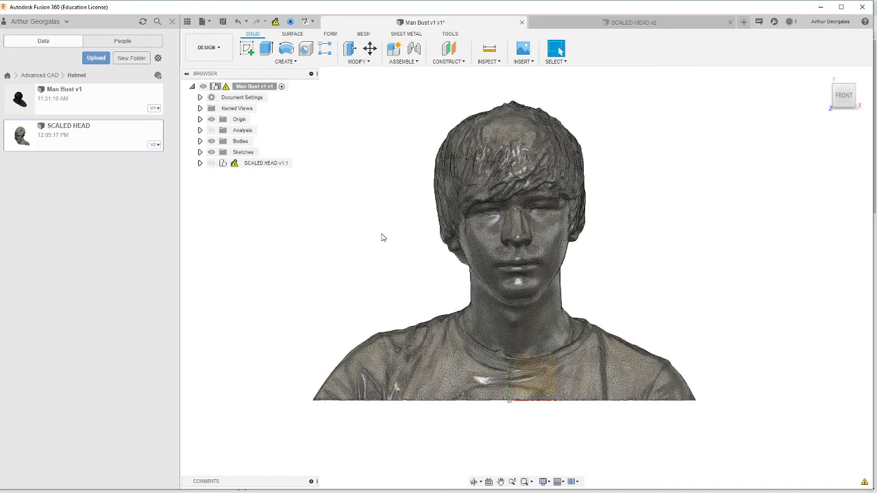
Show the SCALED HEAD component again and compare it with the bust from both sides
shift+middle_drag(379, 237, 430, 252)
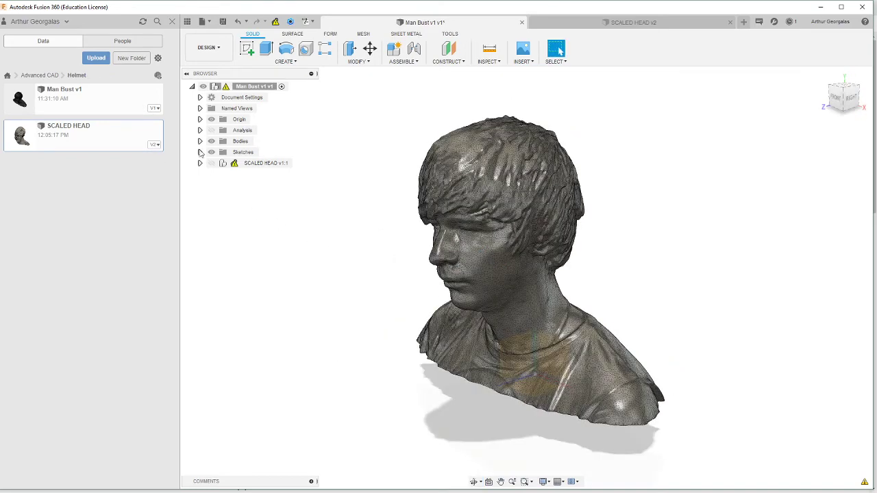
click(211, 163)
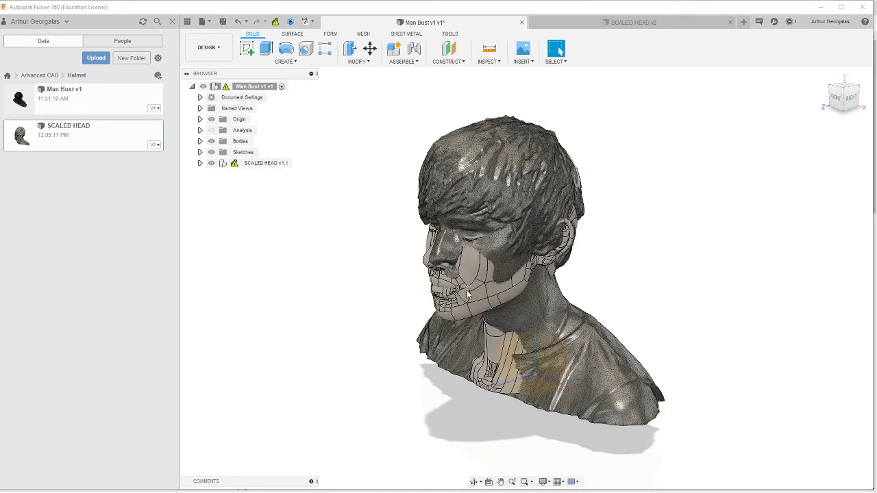
shift+middle_drag(442, 306, 514, 262)
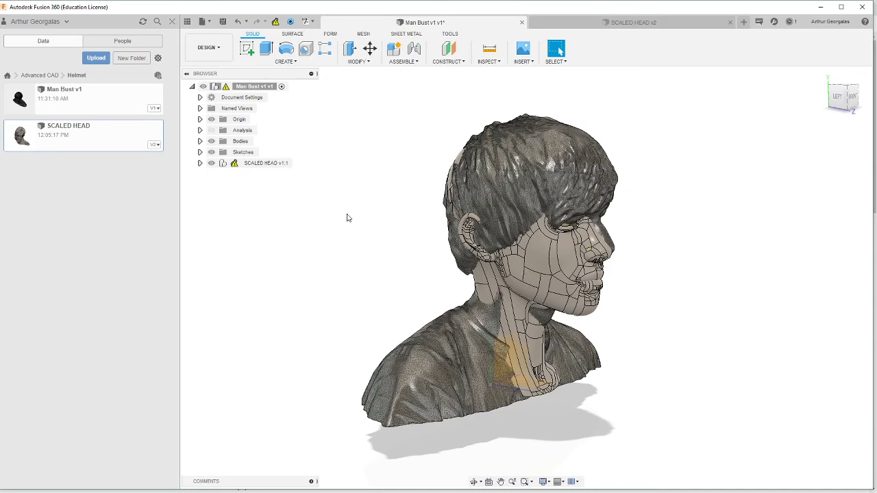
Start a section analysis on the XY plane offset about 52.3 mm and examine how the head fits inside the bust
click(199, 130)
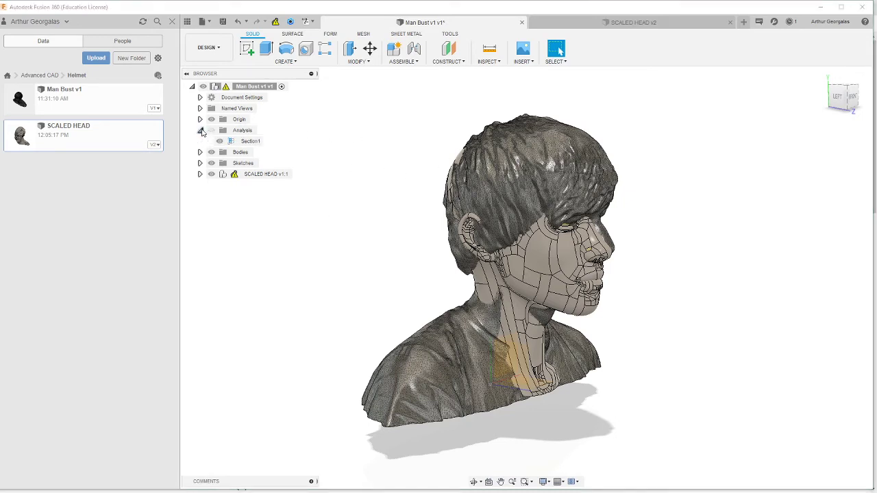
click(211, 130)
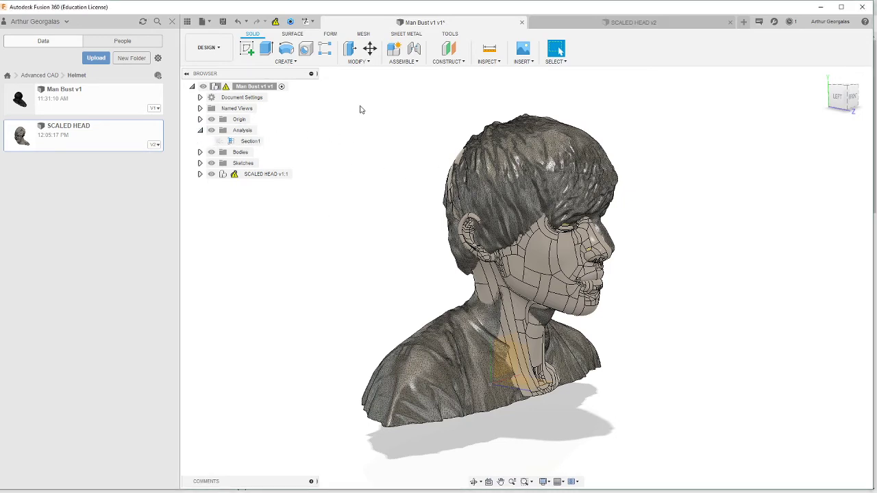
click(489, 61)
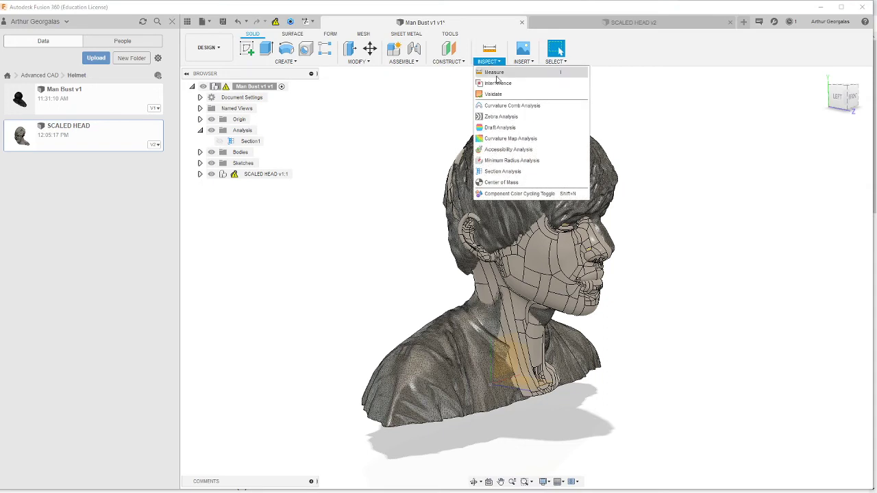
click(503, 172)
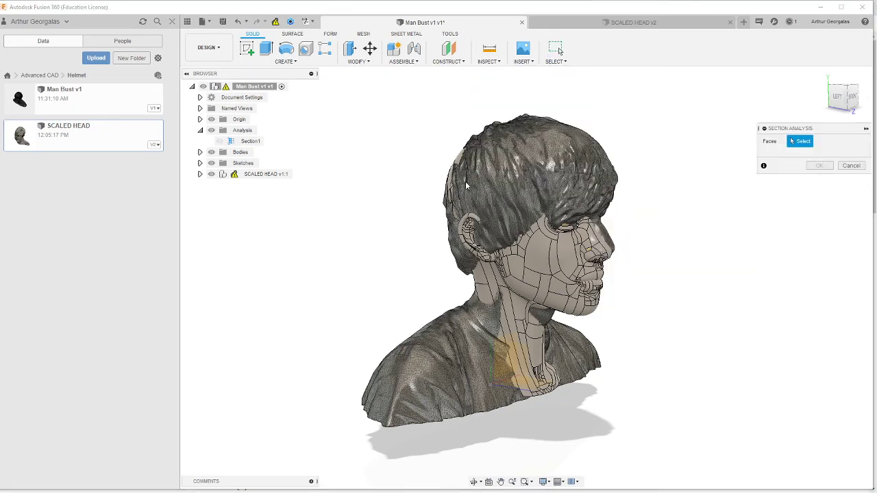
click(515, 340)
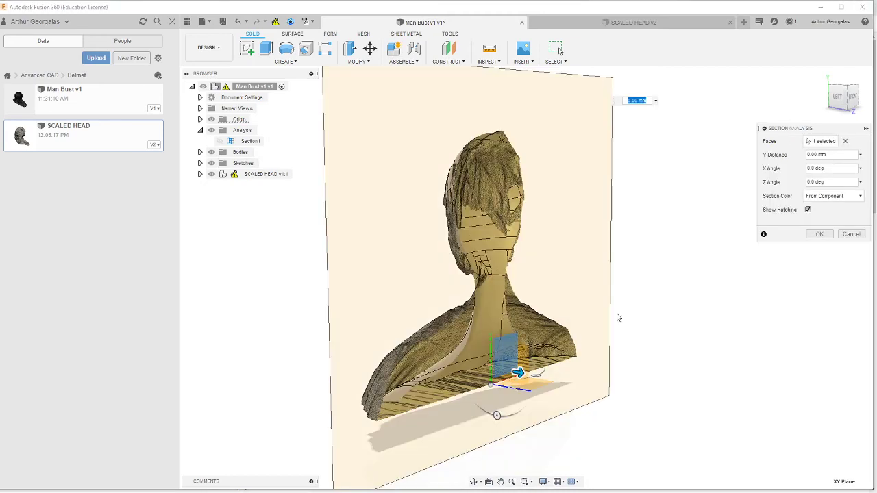
drag(520, 385, 547, 388)
shift+middle_drag(628, 215, 472, 135)
scroll(473, 134, up, 5)
shift+middle_drag(538, 146, 552, 141)
scroll(420, 205, down, 5)
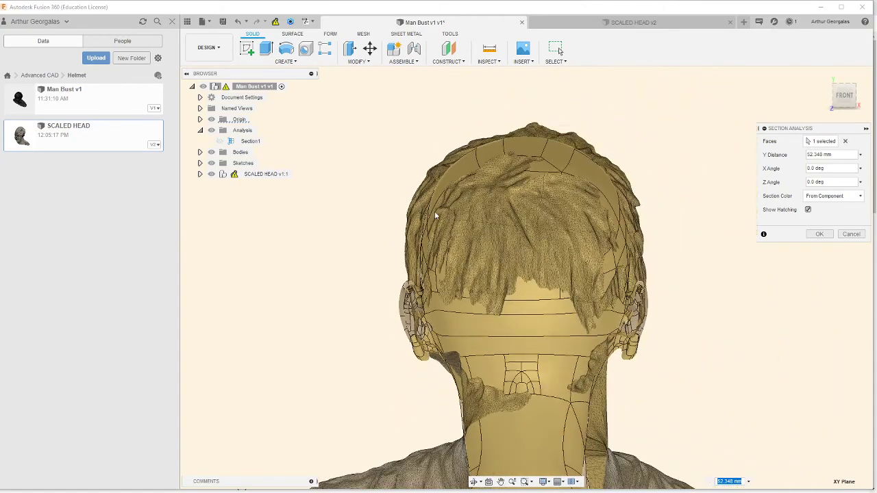
Move the section plane to about 107.7 mm and examine the cut through the head and bust from several angles
shift+middle_drag(454, 224, 442, 284)
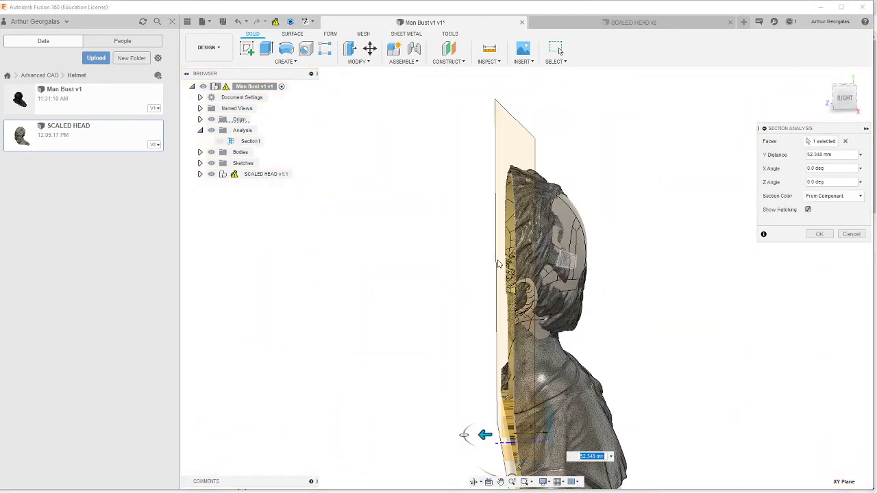
drag(485, 435, 446, 435)
shift+middle_drag(446, 434, 643, 297)
scroll(552, 177, up, 5)
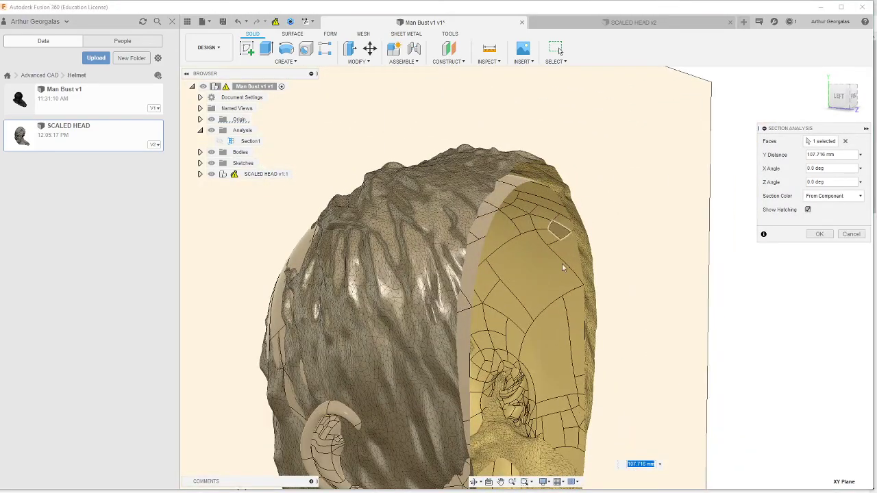
shift+middle_drag(562, 274, 437, 383)
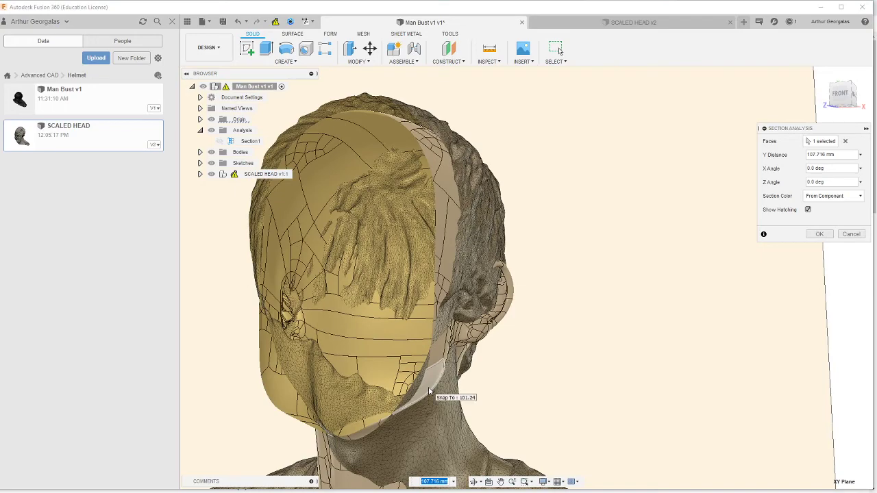
Move the section plane out past the face to a distance of about 208.9 mm
scroll(341, 400, down, 4)
middle_drag(374, 245, 448, 297)
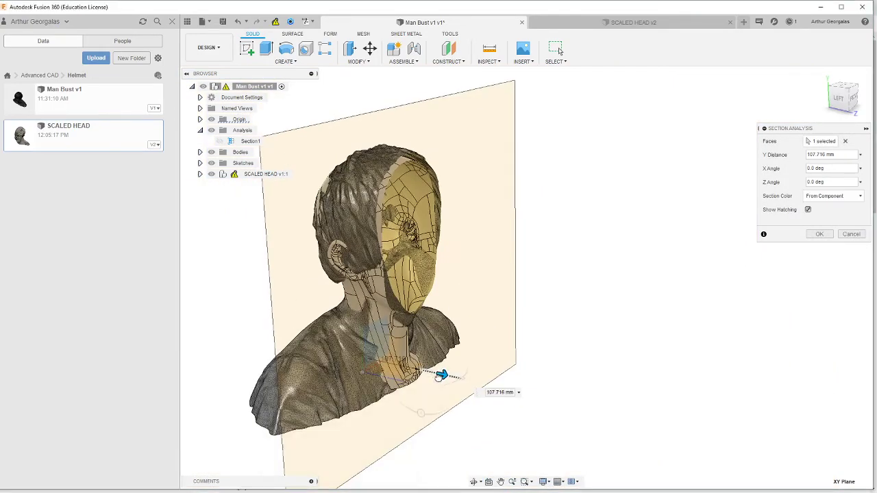
drag(439, 377, 493, 386)
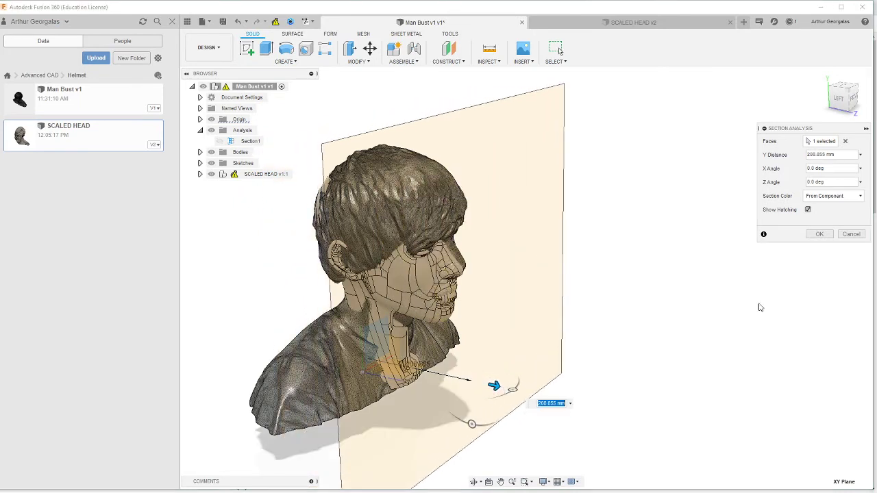
Cancel the section analysis and close the Man Bust v1 document without saving its changes
click(849, 235)
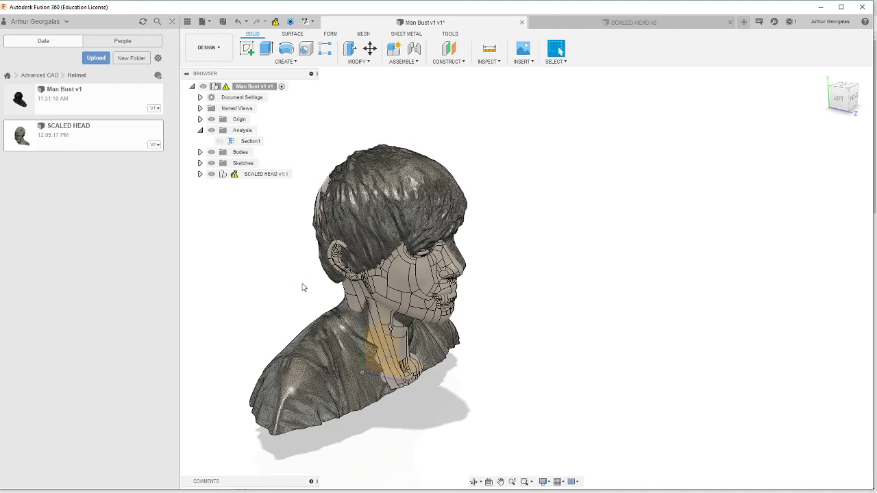
shift+middle_drag(528, 276, 466, 259)
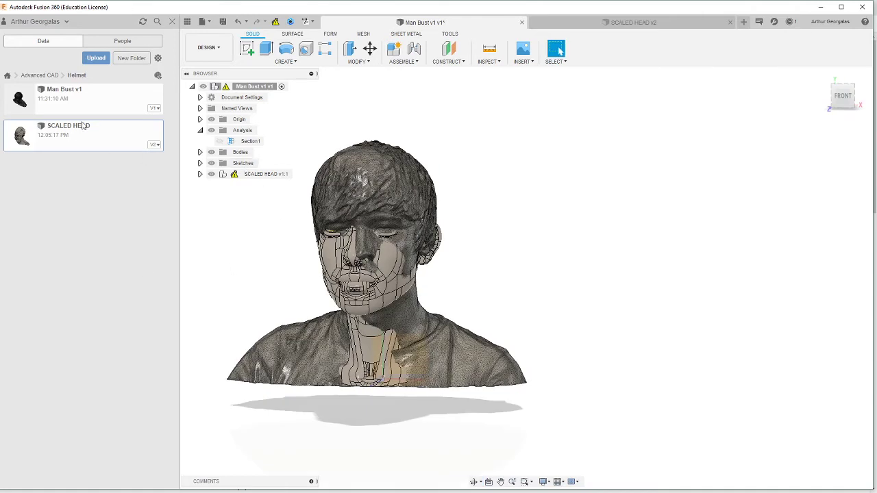
click(521, 23)
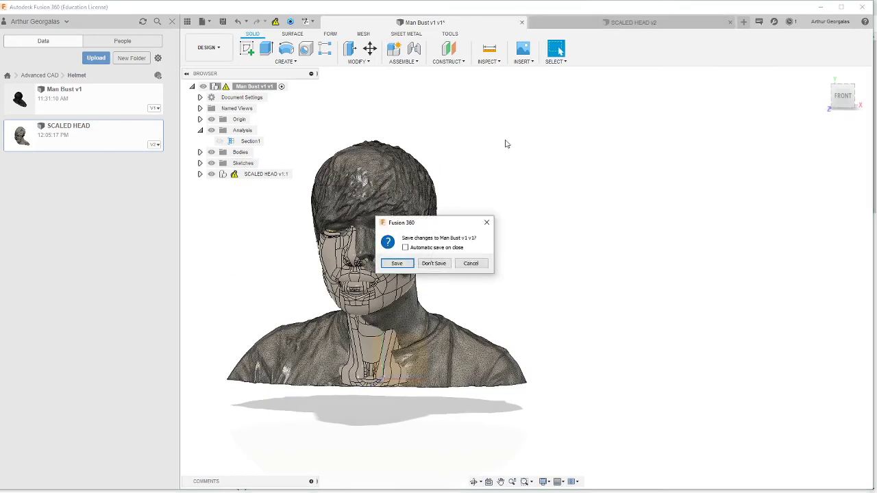
click(445, 266)
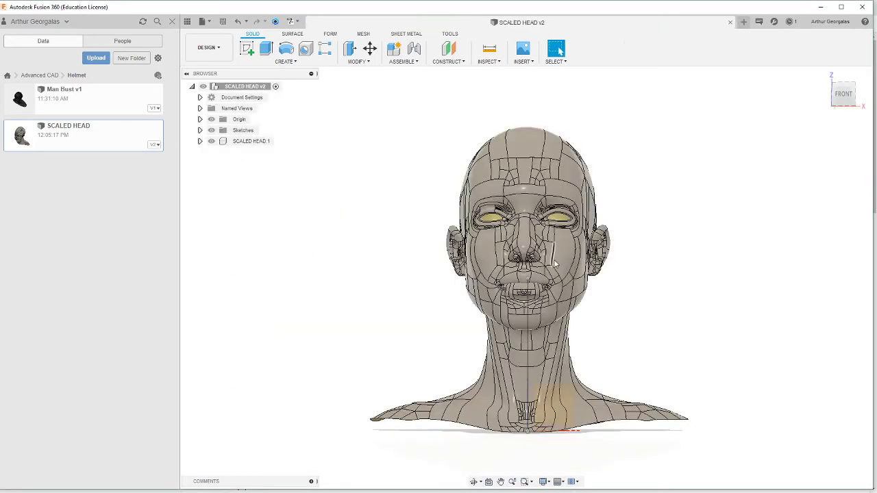
Examine the SCALED HEAD model from the side and from the front
shift+middle_drag(555, 263, 340, 239)
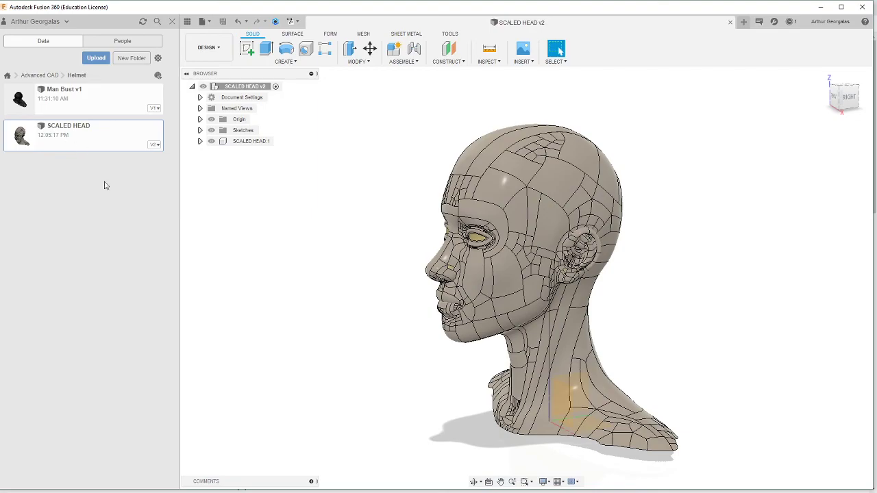
shift+middle_drag(388, 279, 483, 236)
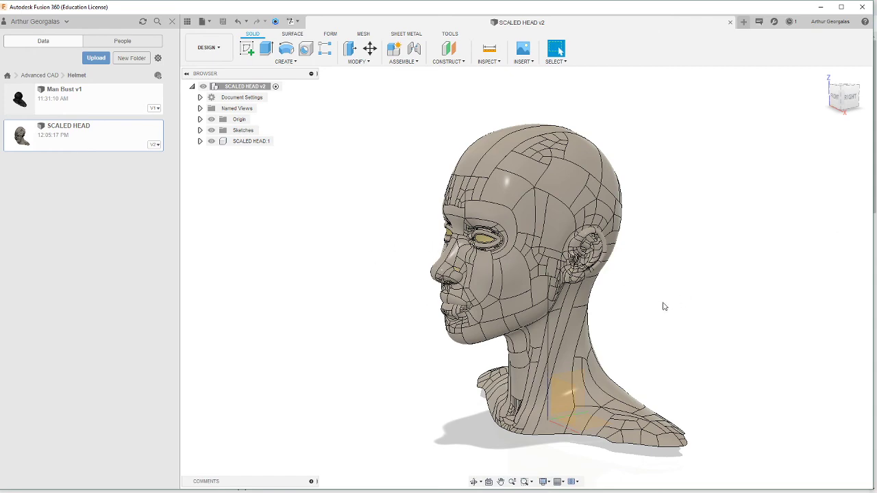
shift+middle_drag(663, 306, 706, 306)
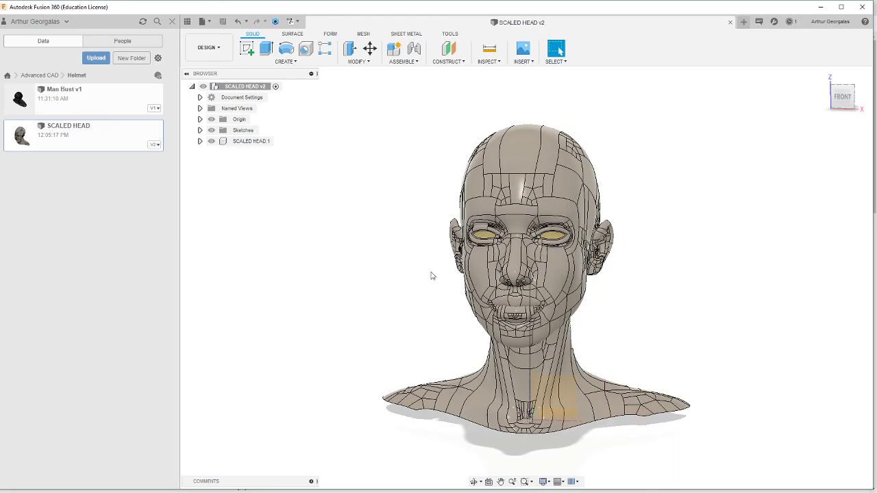
Switch to the browser's helmet image results and preview the red Specialized S-Works Prevail II and the lime Harsh HX1 helmets
key(alt+Tab)
click(522, 8)
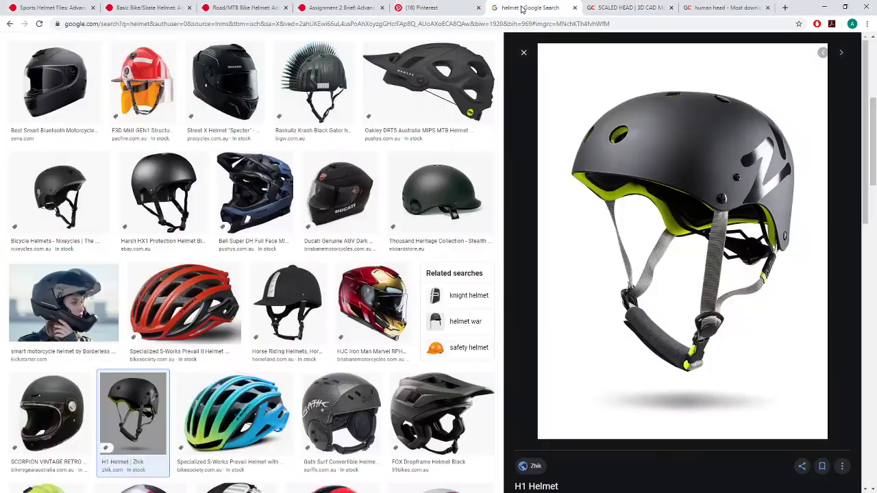
click(195, 274)
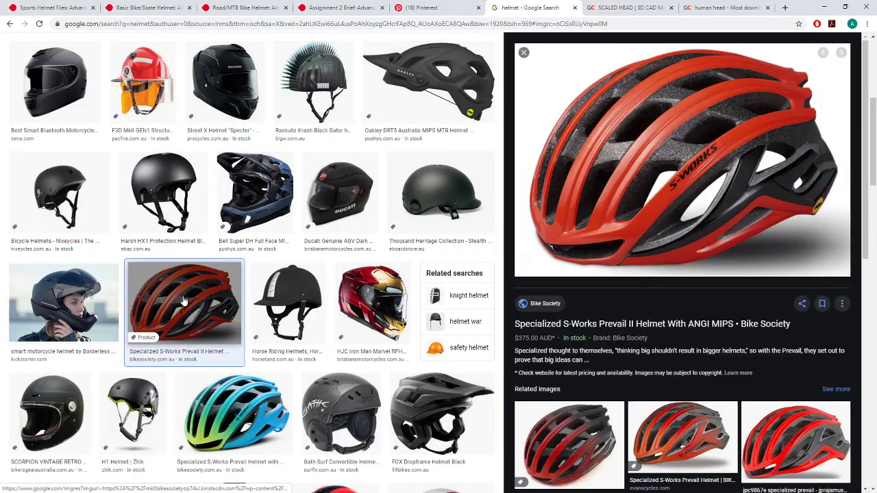
scroll(430, 192, up, 2)
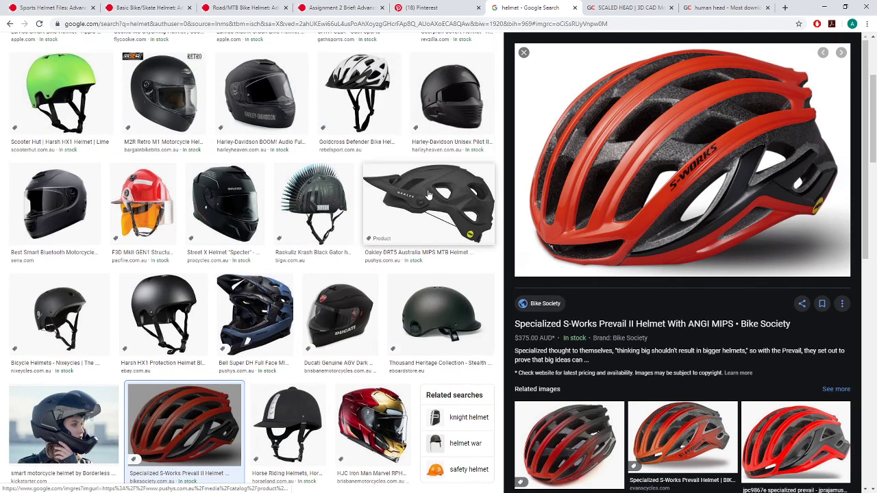
click(60, 93)
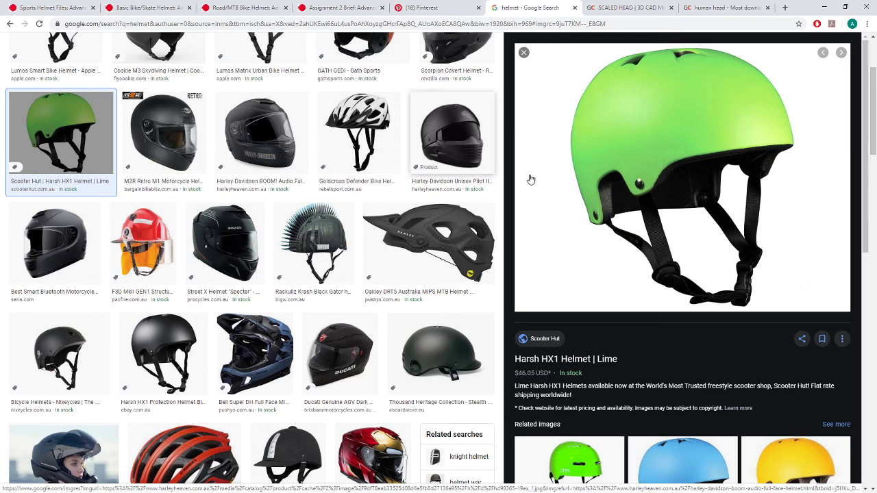
scroll(484, 215, up, 3)
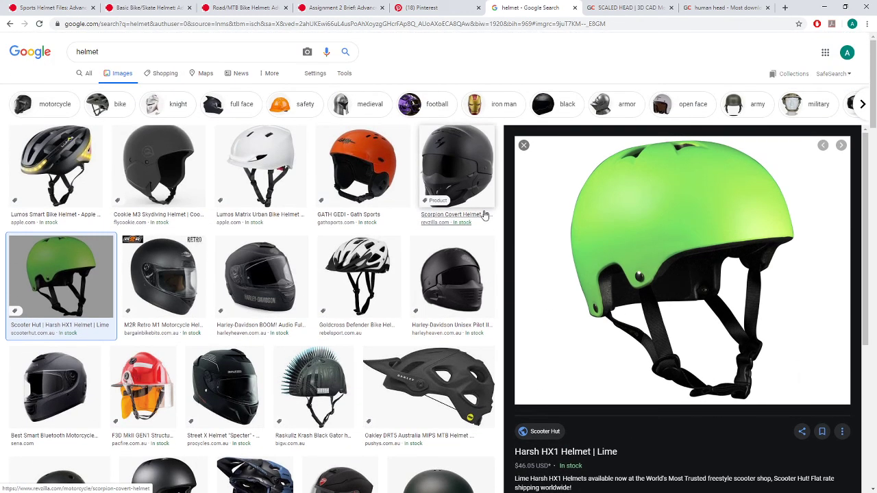